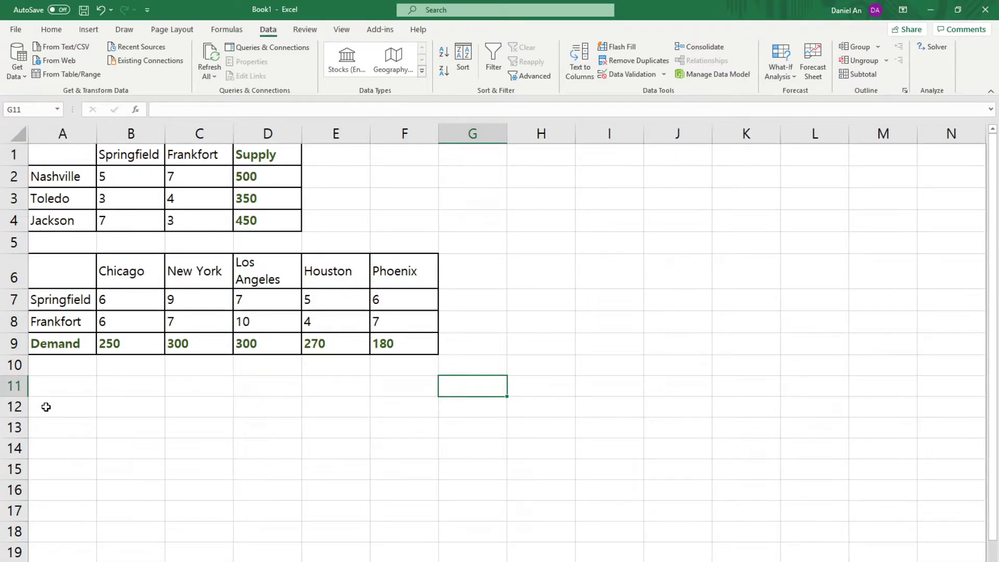
# - Select an empty cell below the cost tables in Book1
pyautogui.click(46, 407)
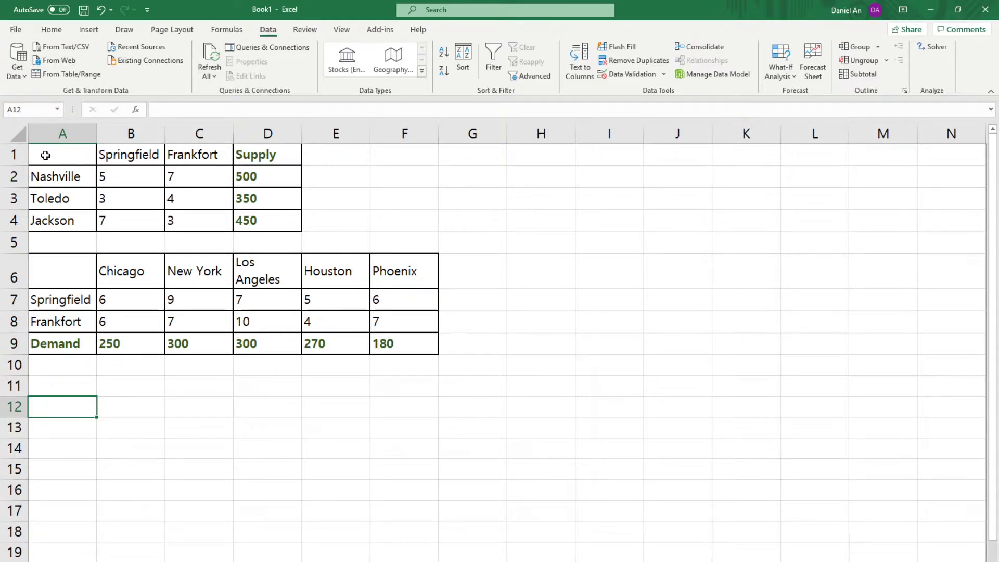
# - Copy both cost tables A1:F9 and paste them at A13
pyautogui.moveTo(46, 155); pyautogui.dragTo(429, 342)
pyautogui.hotkey('ctrl', 'c')
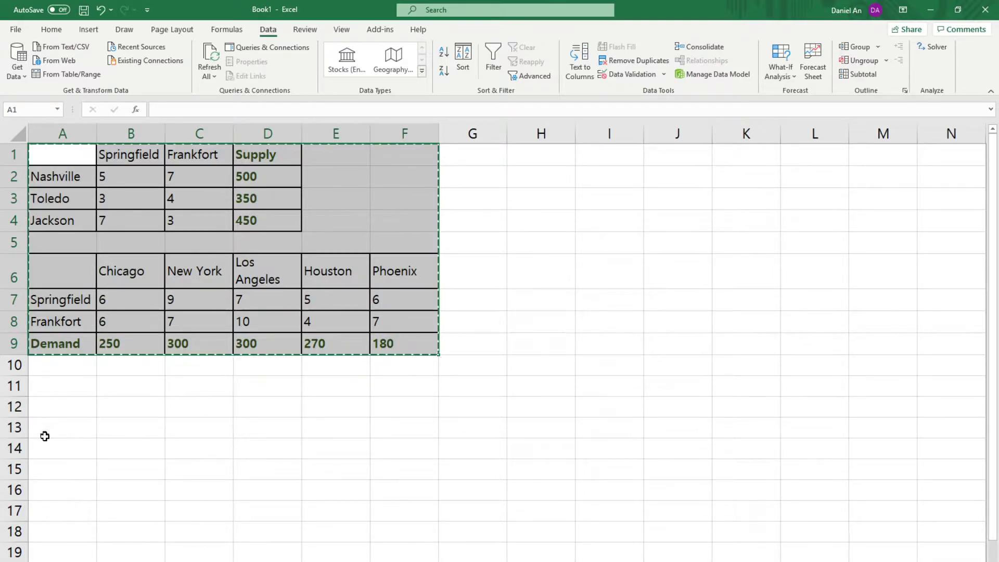
pyautogui.click(44, 436)
pyautogui.hotkey('ctrl', 'v')
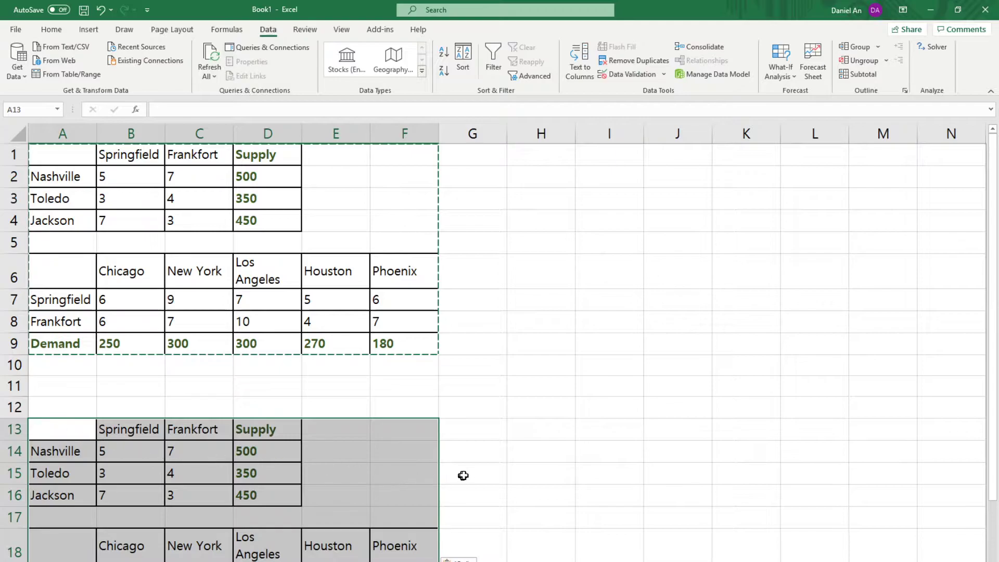
pyautogui.click(465, 475)
pyautogui.click(399, 446)
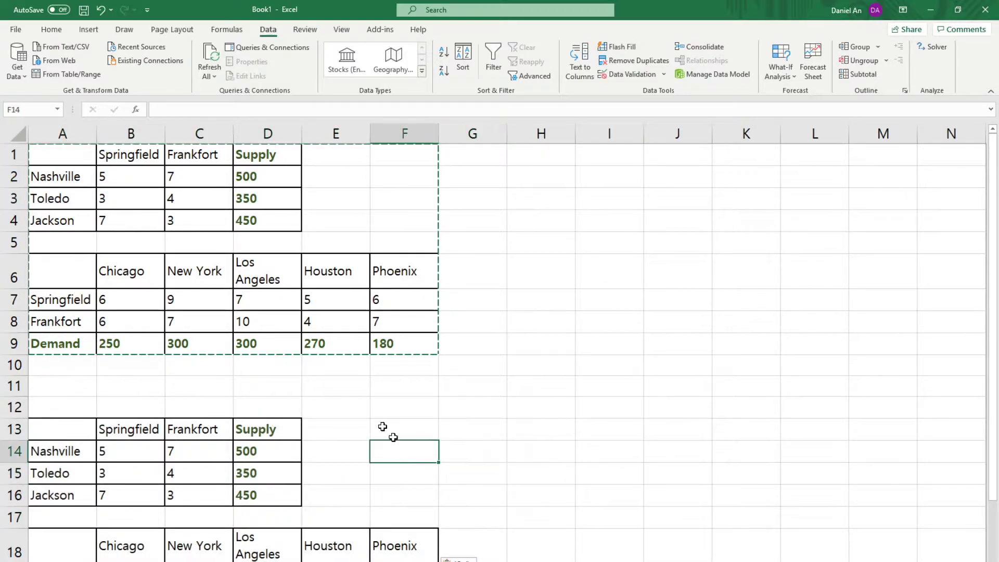
pyautogui.click(335, 448)
pyautogui.scroll(-2, 318, 439)
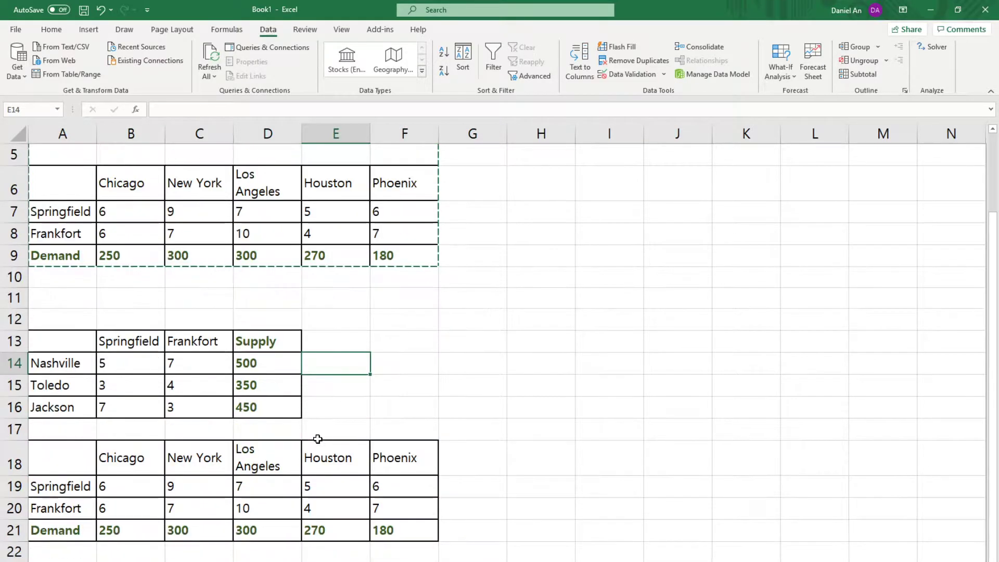
pyautogui.scroll(-2, 318, 439)
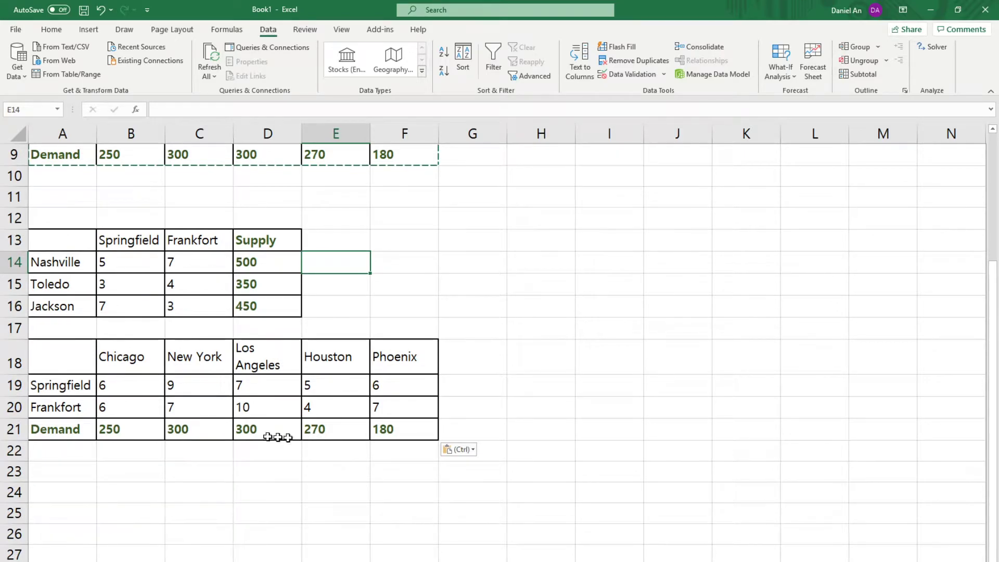
# - Clear the copied factory-to-warehouse cost values in B14:C16
pyautogui.click(125, 286)
pyautogui.click(123, 261)
pyautogui.press('Delete')
pyautogui.click(179, 269)
pyautogui.press('Delete')
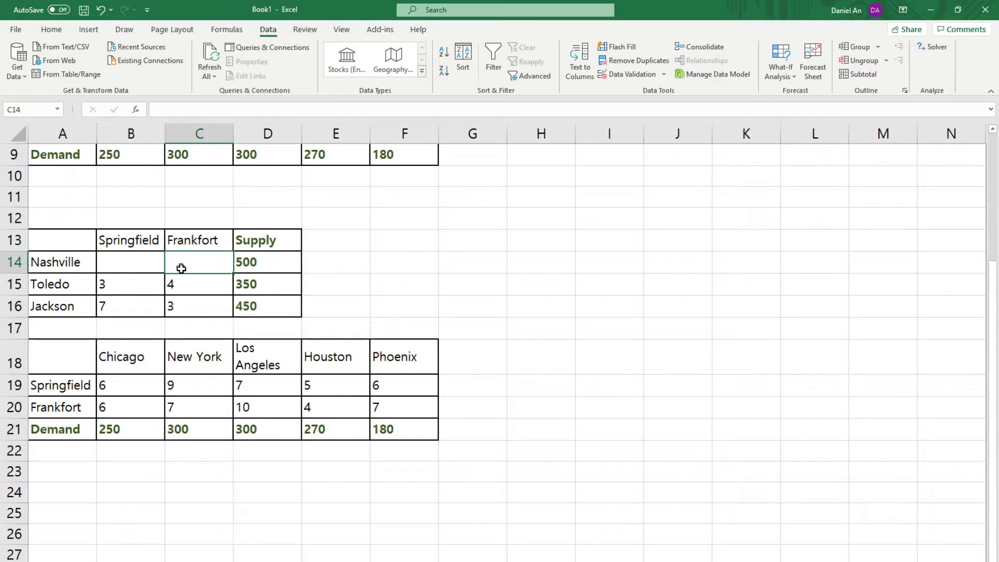
pyautogui.click(191, 285)
pyautogui.press('Delete')
pyautogui.click(124, 287)
pyautogui.press('Delete')
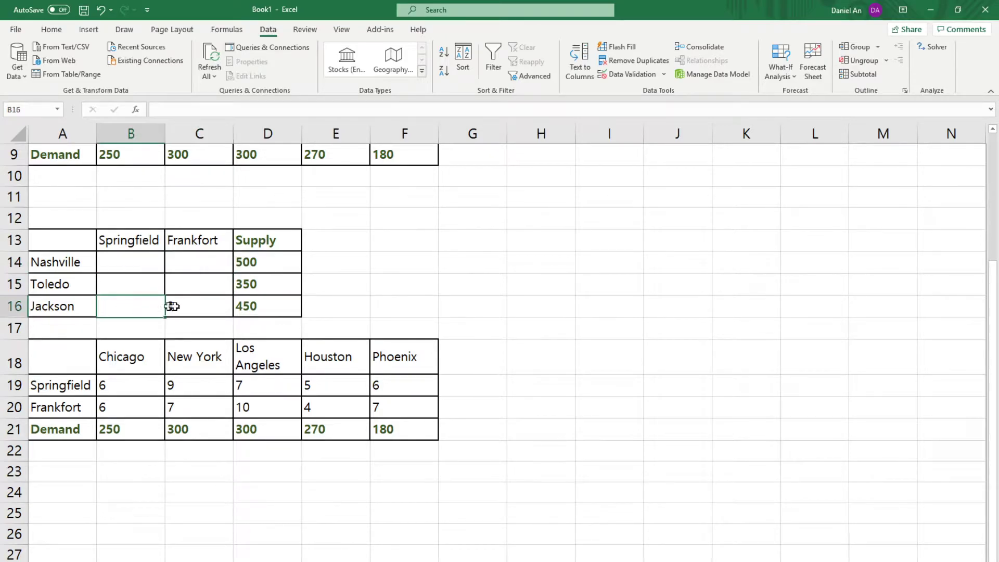
pyautogui.click(178, 306)
# - Clear Springfield's copied city costs in row 19
pyautogui.scroll(3, 113, 281)
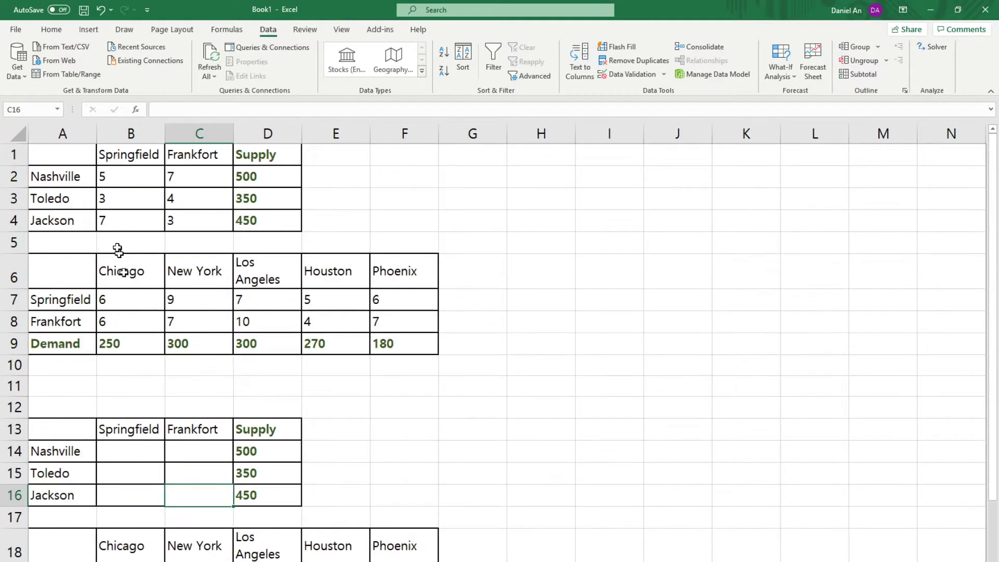
pyautogui.scroll(-3, 151, 406)
pyautogui.click(128, 388)
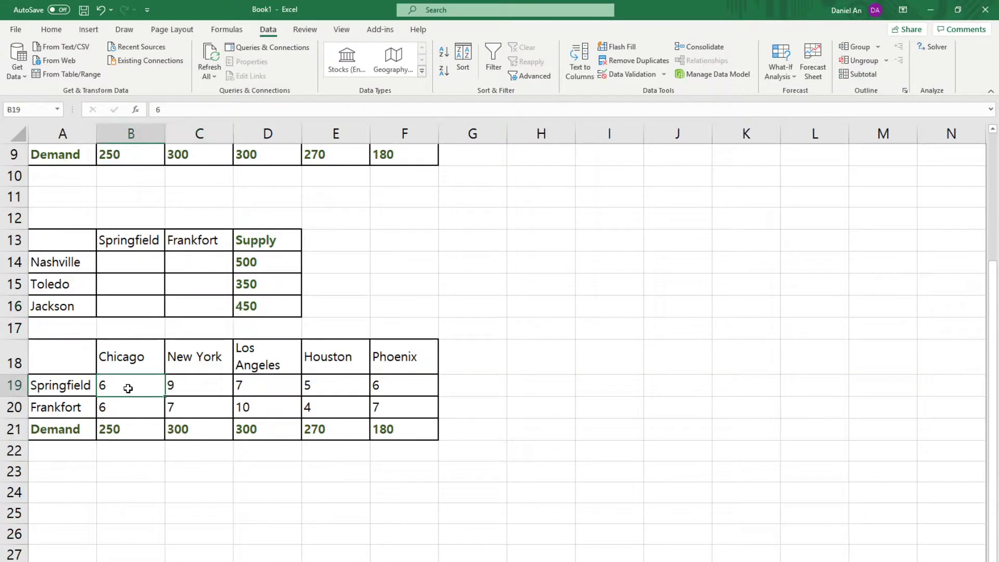
pyautogui.keyDown('shift'); pyautogui.click(174, 386); pyautogui.keyUp('shift')
pyautogui.press('Delete')
pyautogui.click(252, 387)
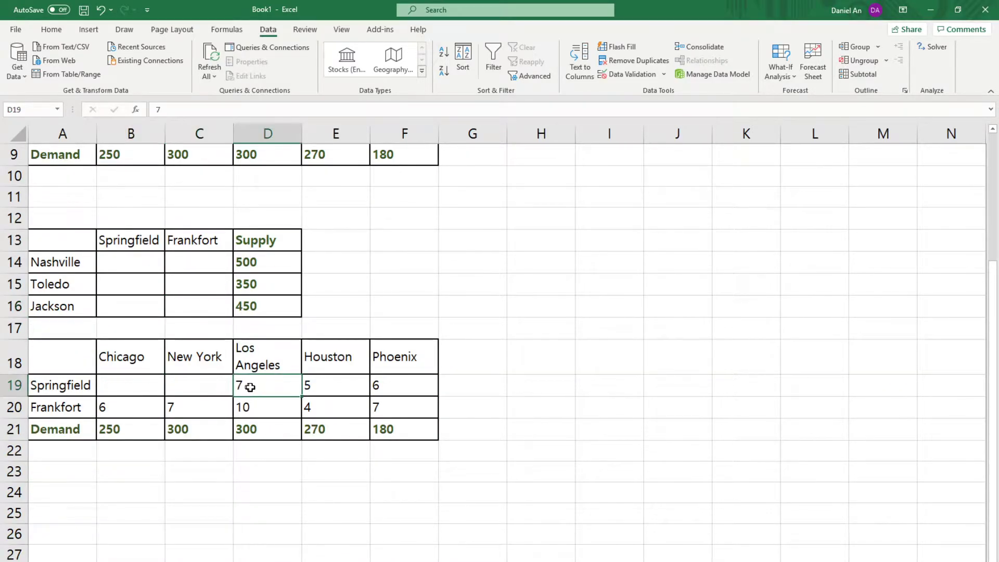
pyautogui.press('Delete')
pyautogui.click(317, 386)
pyautogui.press('Delete')
pyautogui.click(387, 386)
pyautogui.press('Delete')
# - Clear Frankfort's copied city costs in row 20
pyautogui.click(394, 405)
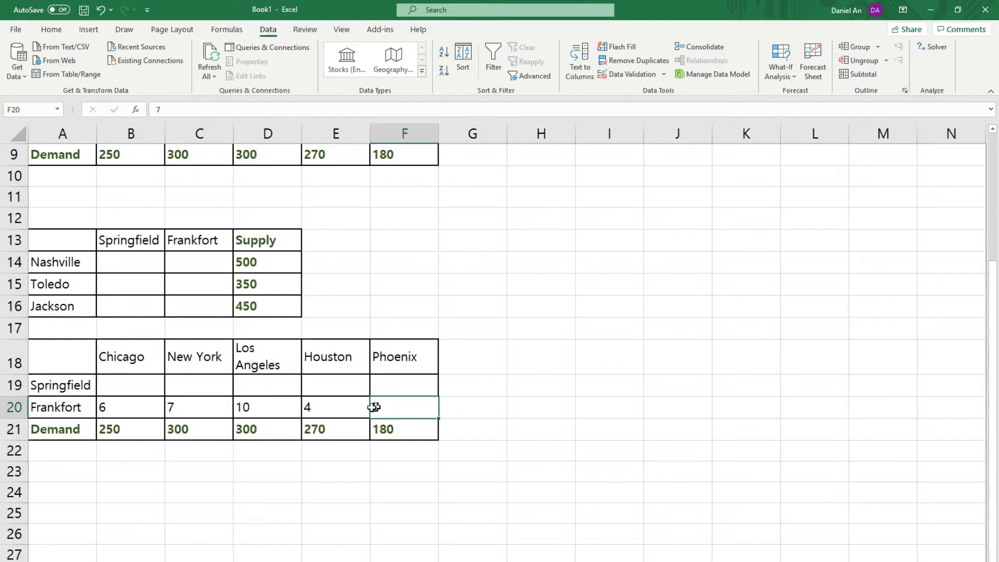
pyautogui.click(307, 407)
pyautogui.press('Delete')
pyautogui.click(262, 409)
pyautogui.press('Delete')
pyautogui.click(189, 408)
pyautogui.press('Delete')
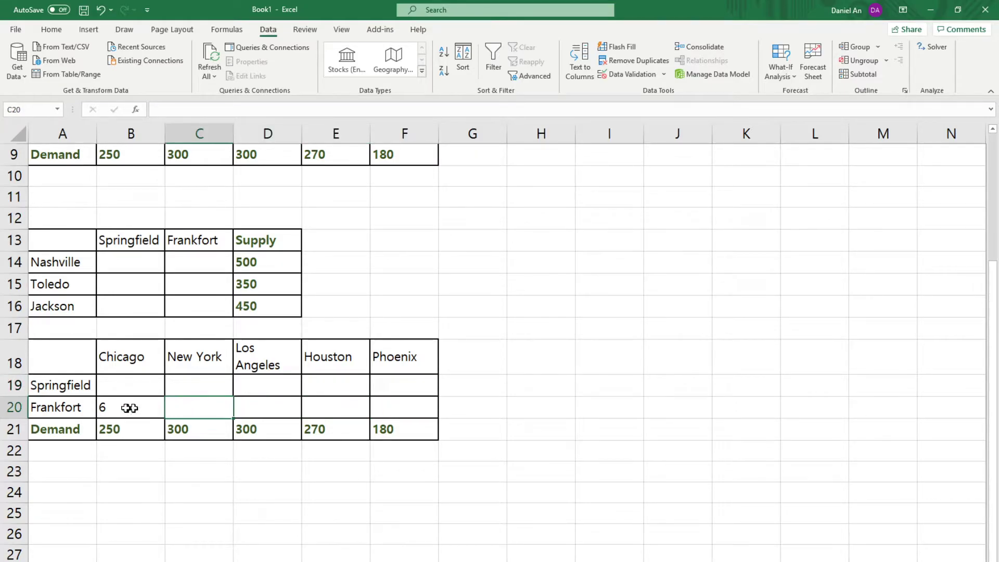
pyautogui.click(126, 408)
pyautogui.press('Delete')
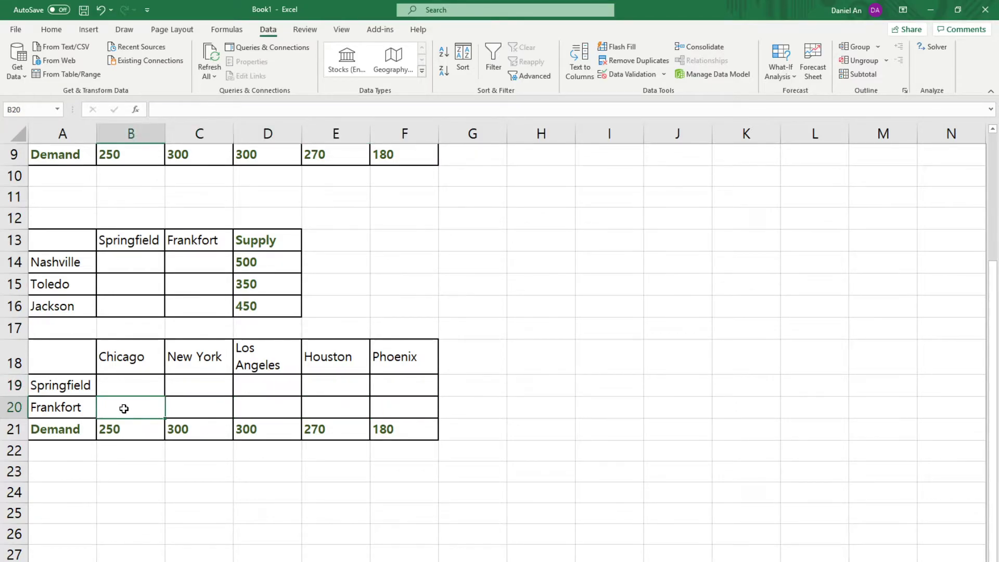
# - Clear the copied Supply values in D14:D16
pyautogui.click(132, 260)
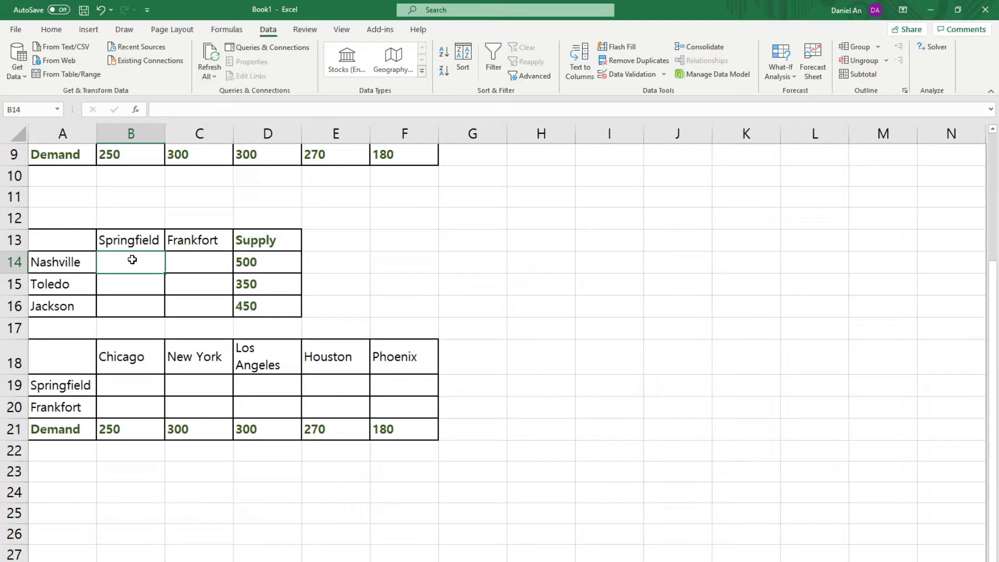
pyautogui.click(255, 259)
pyautogui.press('Delete')
pyautogui.click(265, 282)
pyautogui.press('Delete')
pyautogui.click(271, 305)
pyautogui.press('Delete')
# - Clear the copied Demand values in B21:F21
pyautogui.click(127, 424)
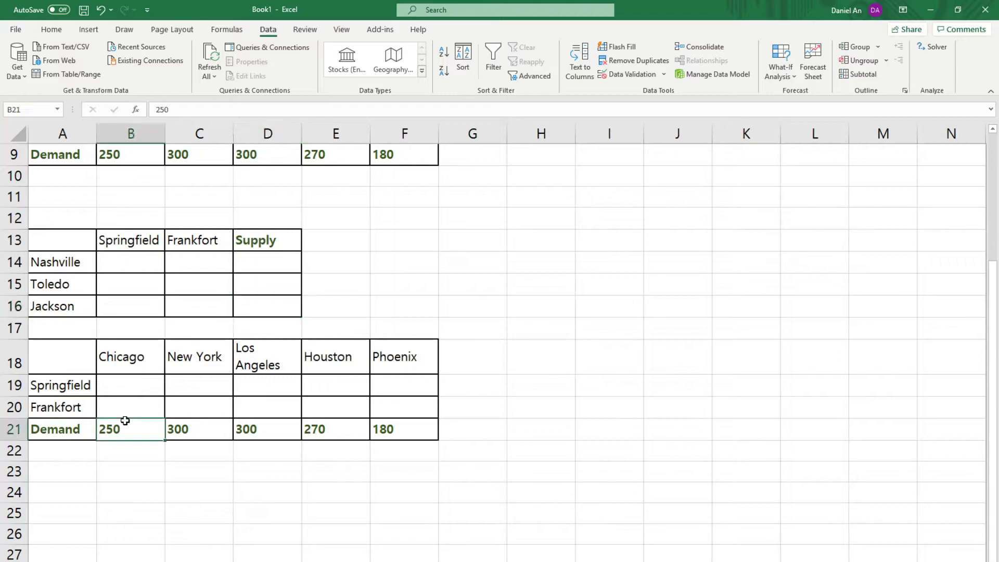
pyautogui.press('Delete')
pyautogui.click(185, 425)
pyautogui.press('Delete')
pyautogui.click(247, 428)
pyautogui.press('Delete')
pyautogui.click(327, 430)
pyautogui.press('Delete')
pyautogui.click(392, 428)
pyautogui.press('Delete')
# - Enter trial shipments 100, 100, 100, 100, 150 and 140 in B14:C16
pyautogui.click(127, 266)
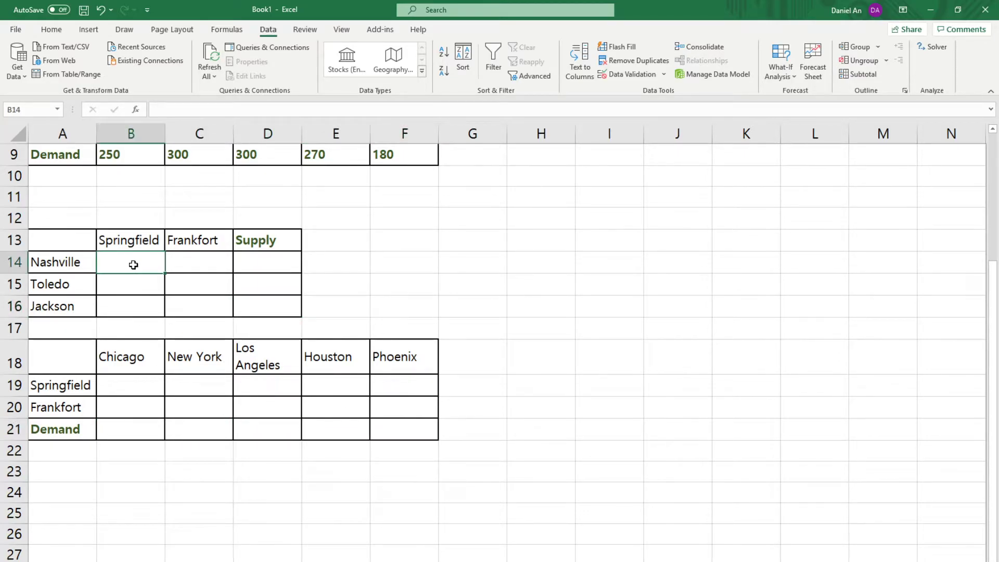
pyautogui.write('100')
pyautogui.press('Tab')
pyautogui.write('100')
pyautogui.press('Return')
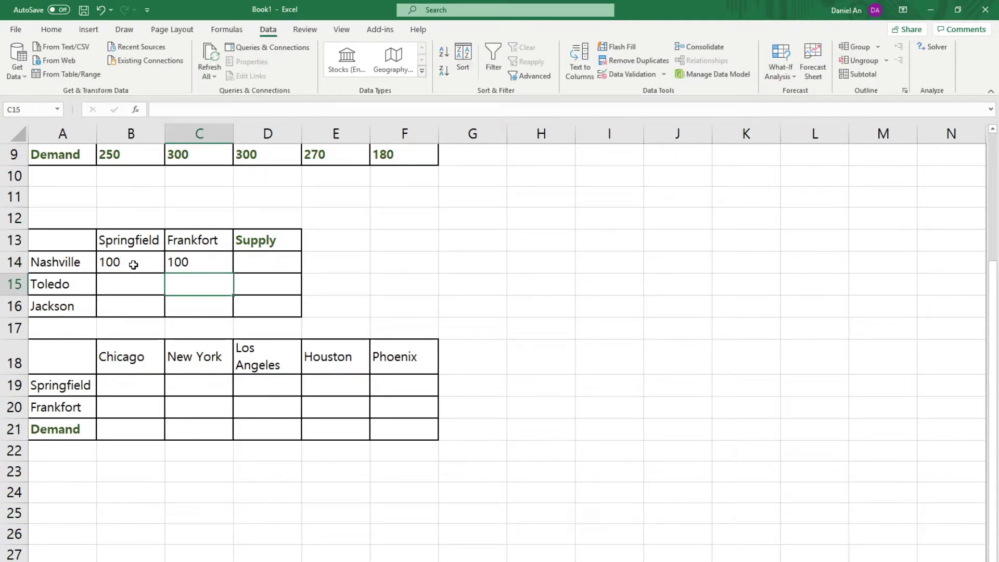
pyautogui.press('Left')
pyautogui.write('100')
pyautogui.press('Tab')
pyautogui.write('100')
pyautogui.press('Return')
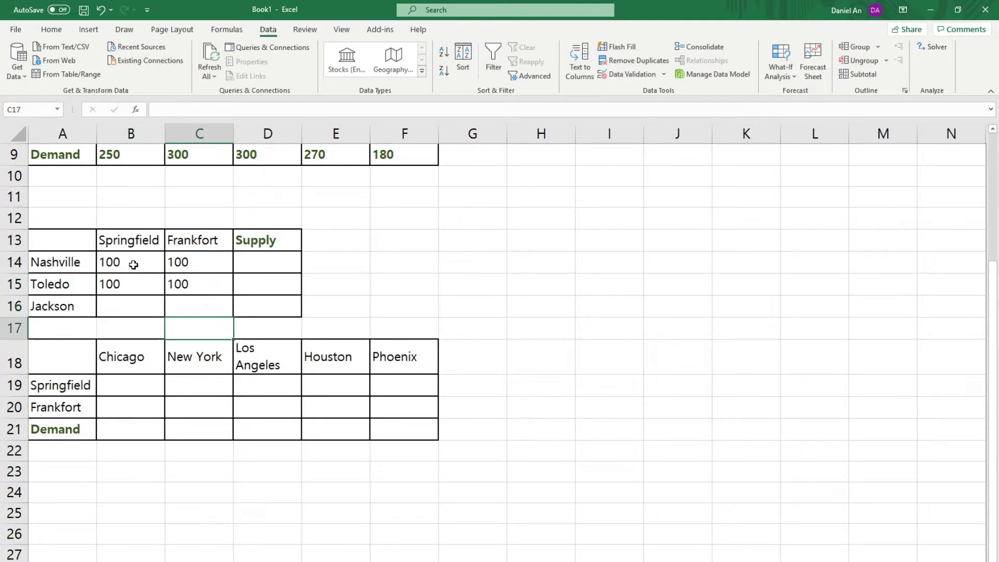
pyautogui.press('Left')
pyautogui.write('150')
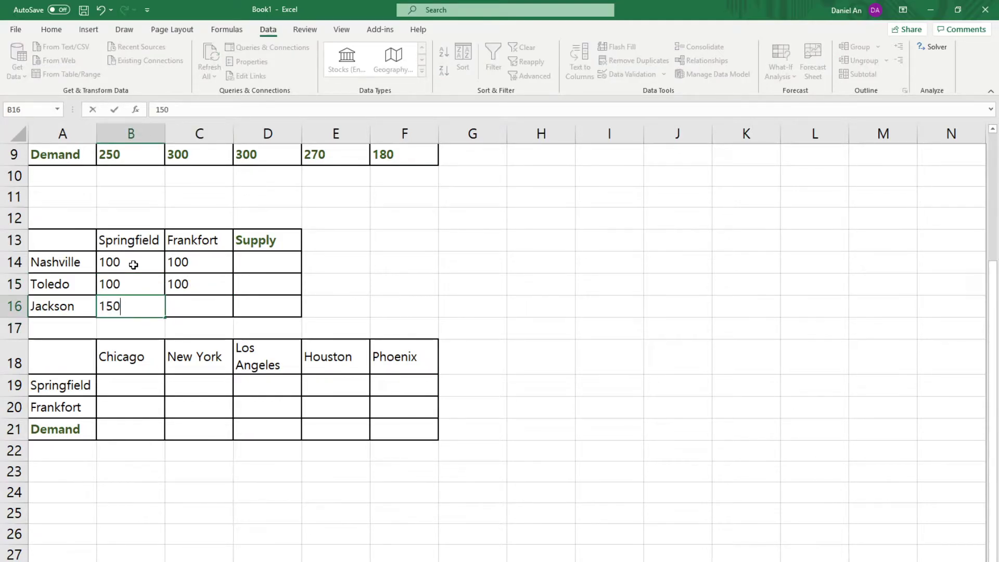
pyautogui.press('Tab')
pyautogui.write('1')
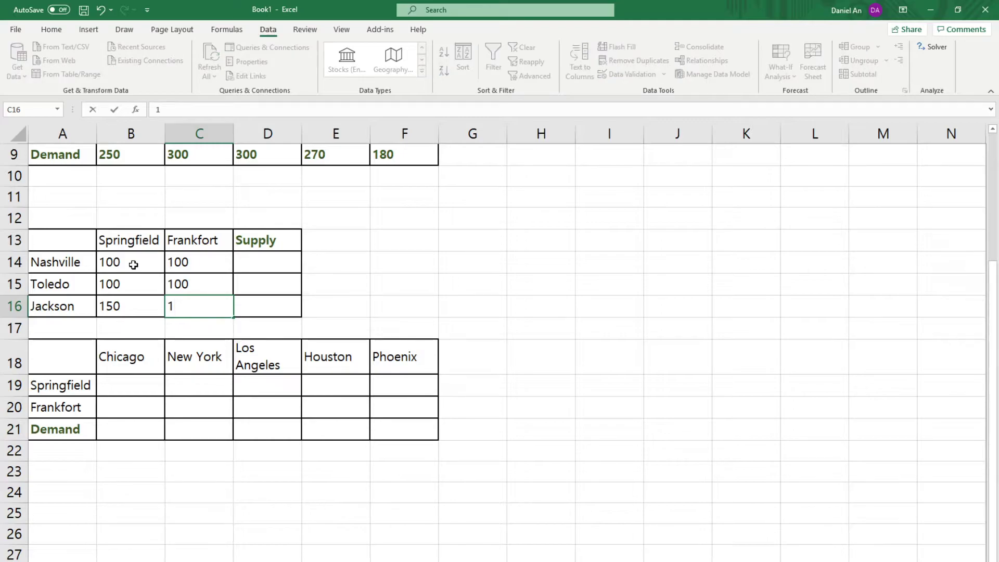
pyautogui.write('40')
pyautogui.click(354, 288)
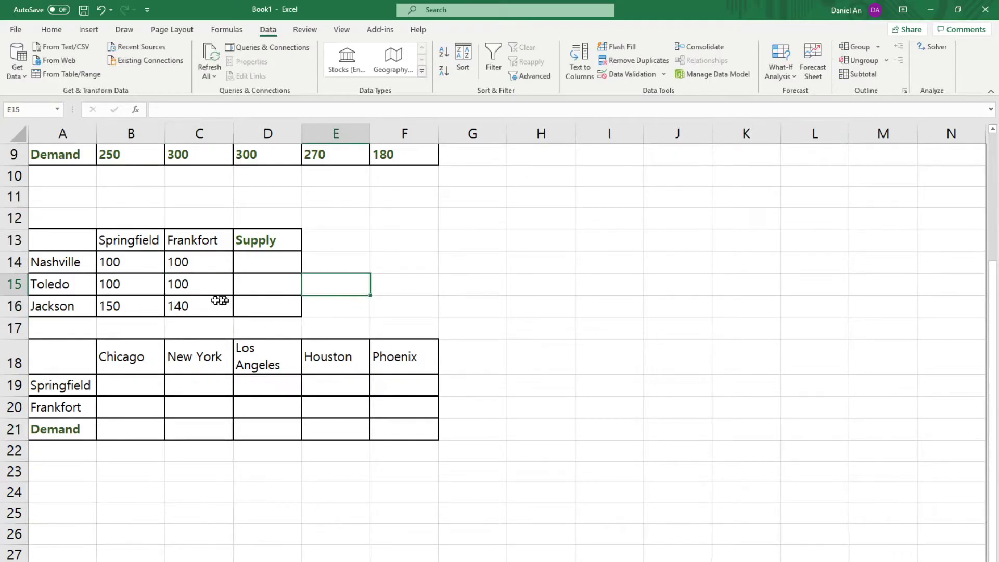
# - Select Nashville's two shipment quantities in B14:C14
pyautogui.click(113, 266)
pyautogui.click(122, 243)
pyautogui.click(71, 265)
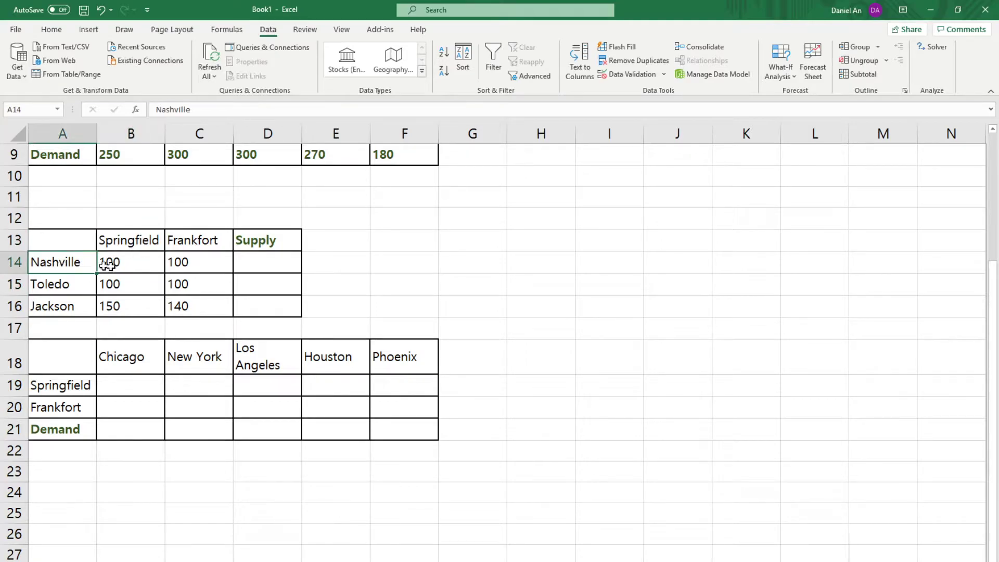
pyautogui.click(180, 263)
pyautogui.click(188, 243)
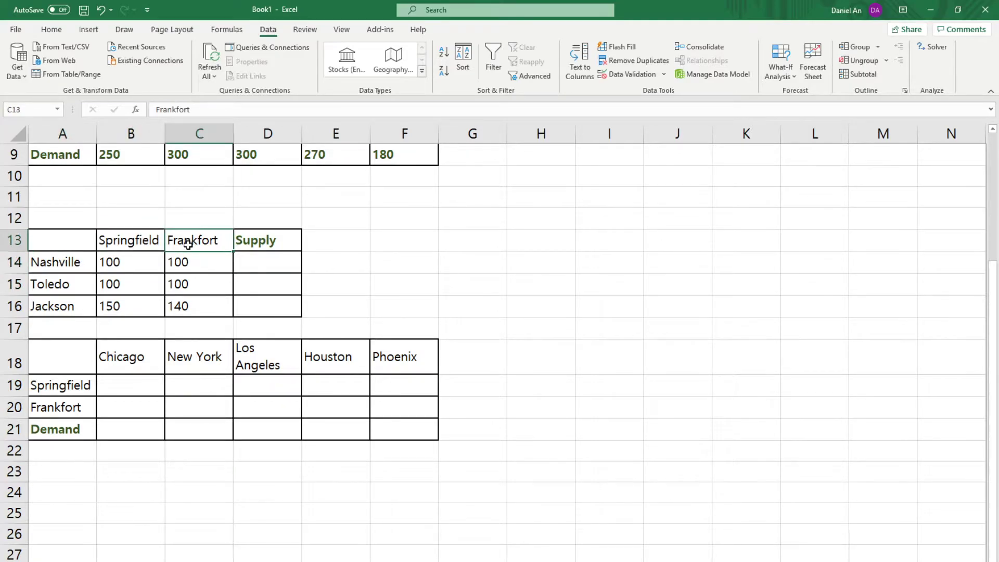
pyautogui.click(110, 264)
pyautogui.moveTo(147, 264); pyautogui.dragTo(258, 262)
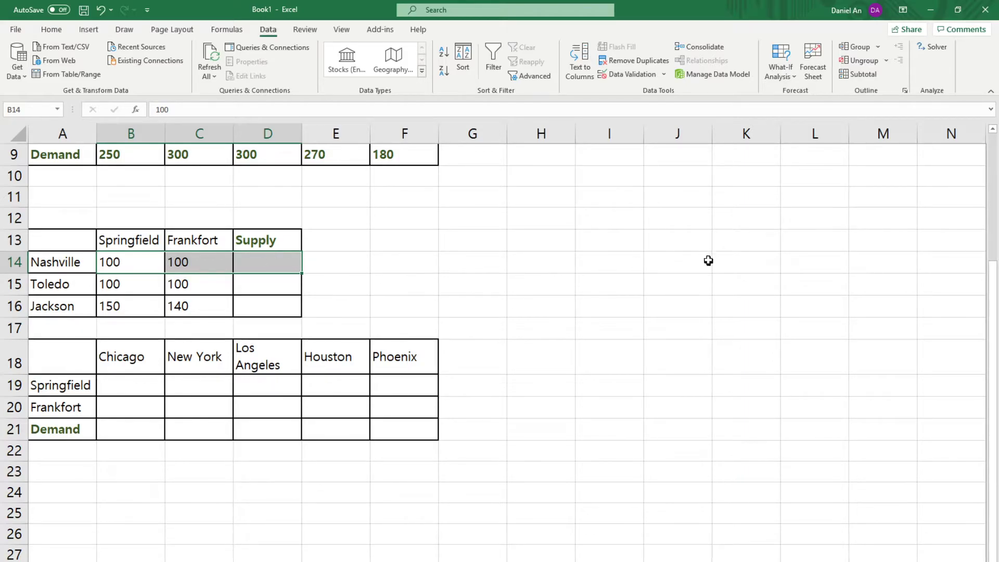
# - AutoSum Nashville's shipments into D14 and fill the SUM down to D16, giving 200, 200, 290
pyautogui.click(52, 29)
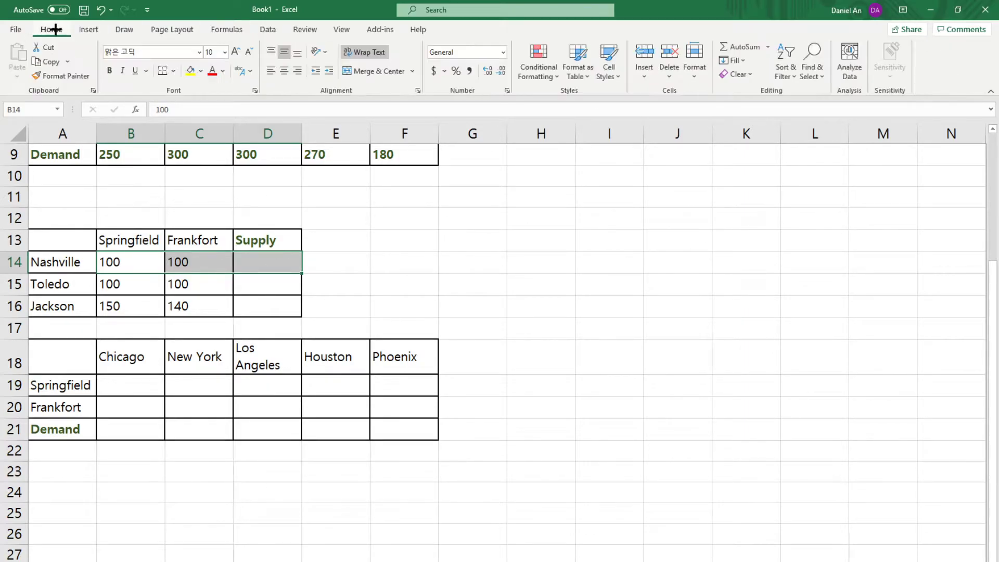
pyautogui.click(737, 47)
pyautogui.click(271, 255)
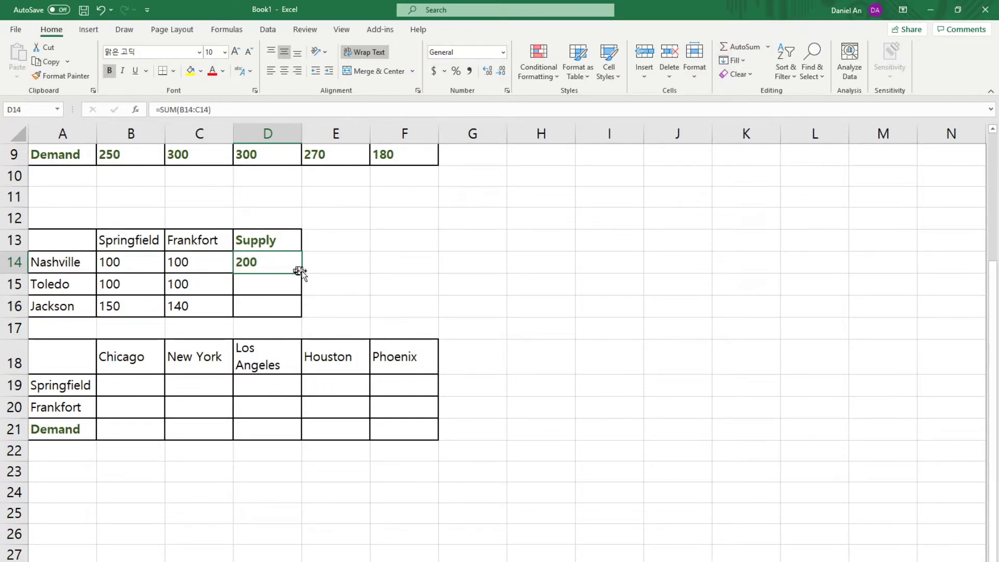
pyautogui.moveTo(301, 273); pyautogui.dragTo(297, 308)
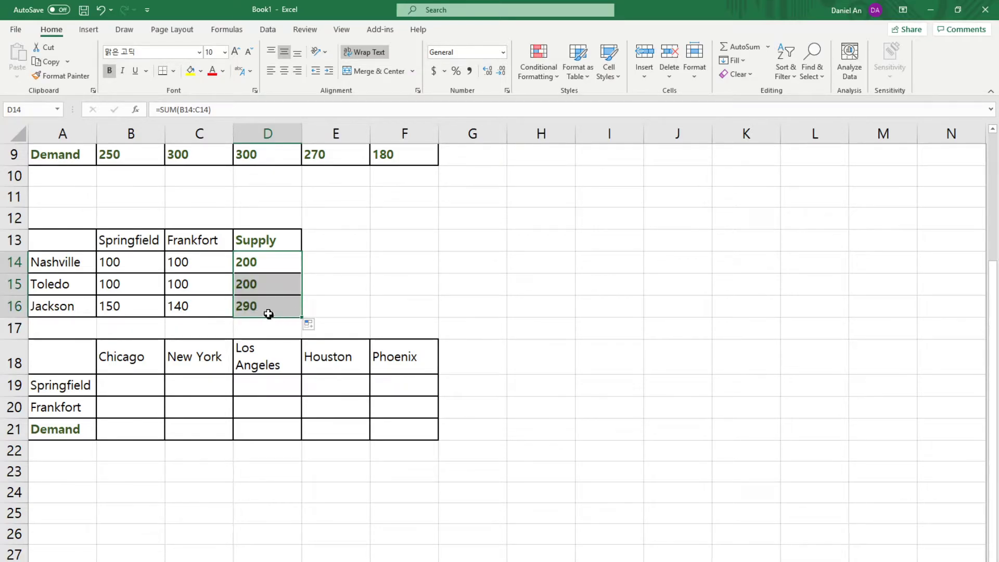
pyautogui.click(268, 287)
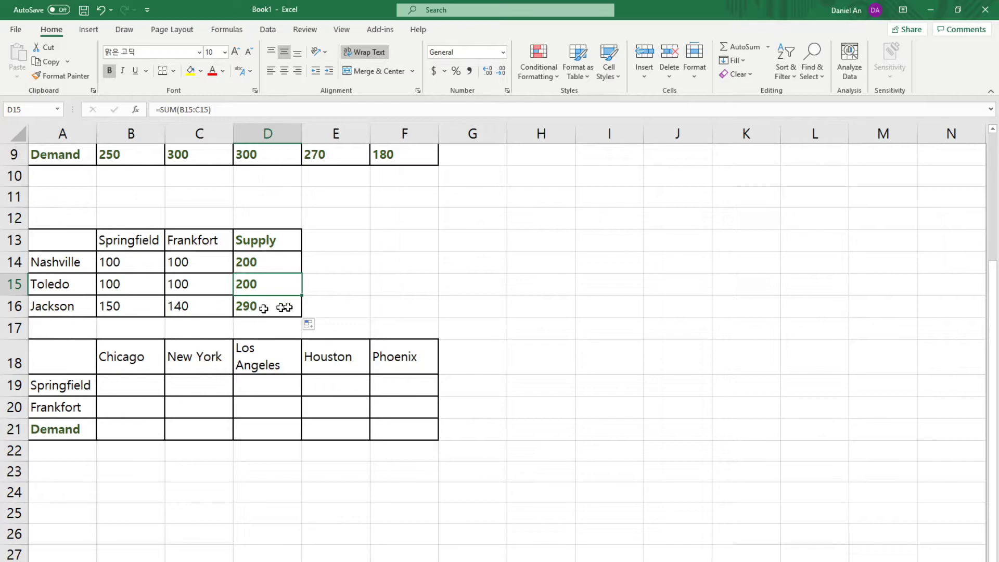
pyautogui.click(267, 305)
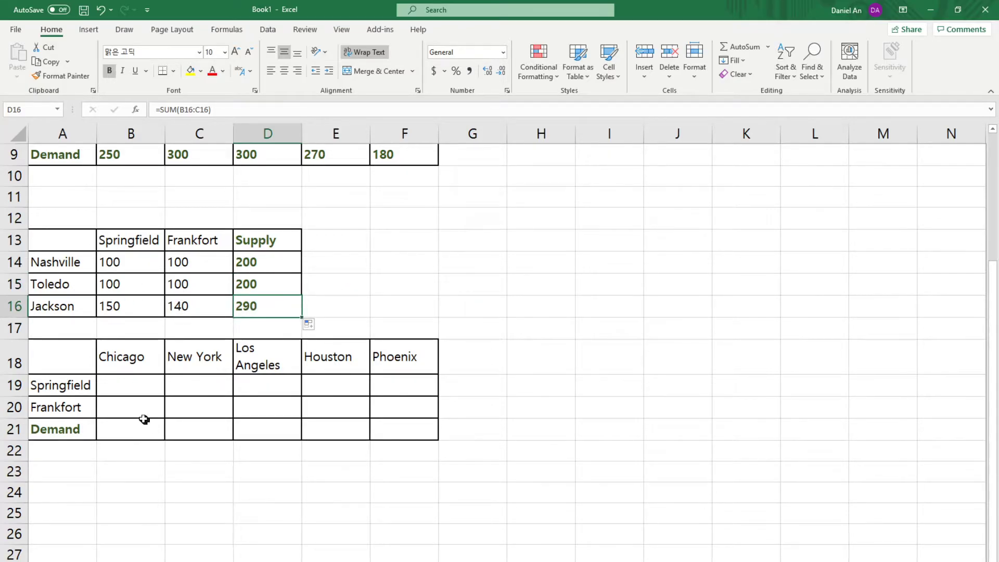
# - Enter Springfield's shipments 50, 20, 30, 45, 80 across B19:F19
pyautogui.click(129, 386)
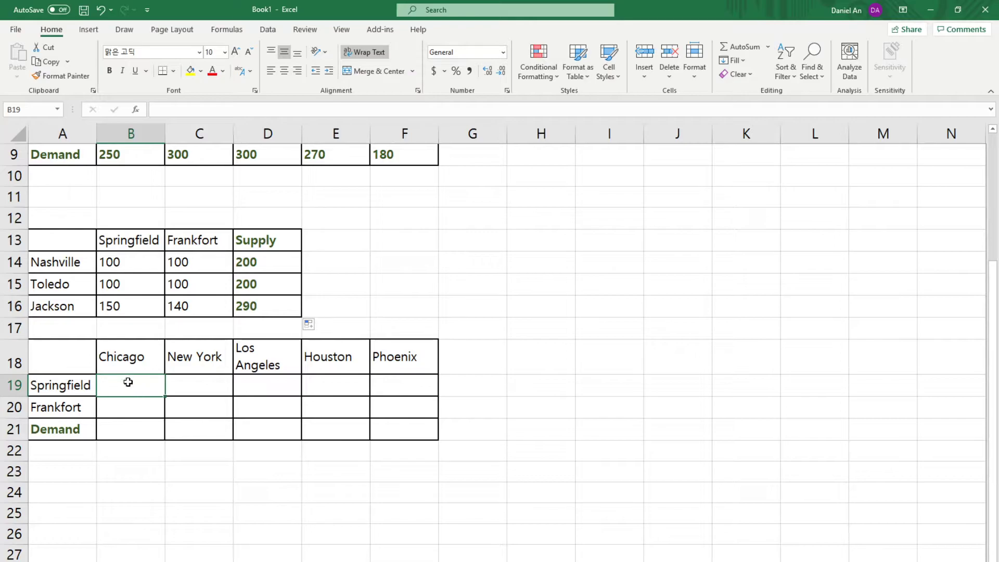
pyautogui.write('50')
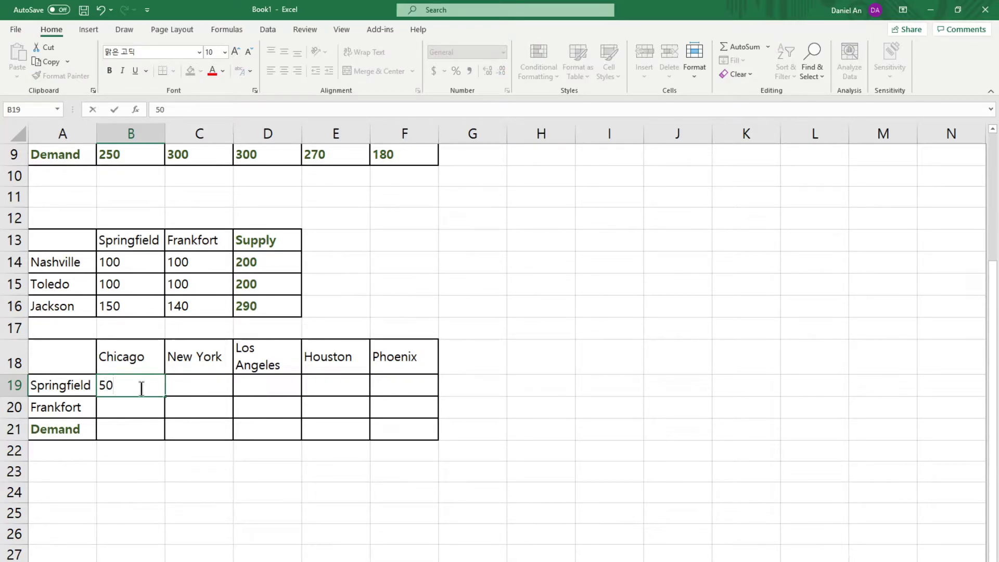
pyautogui.press('Tab')
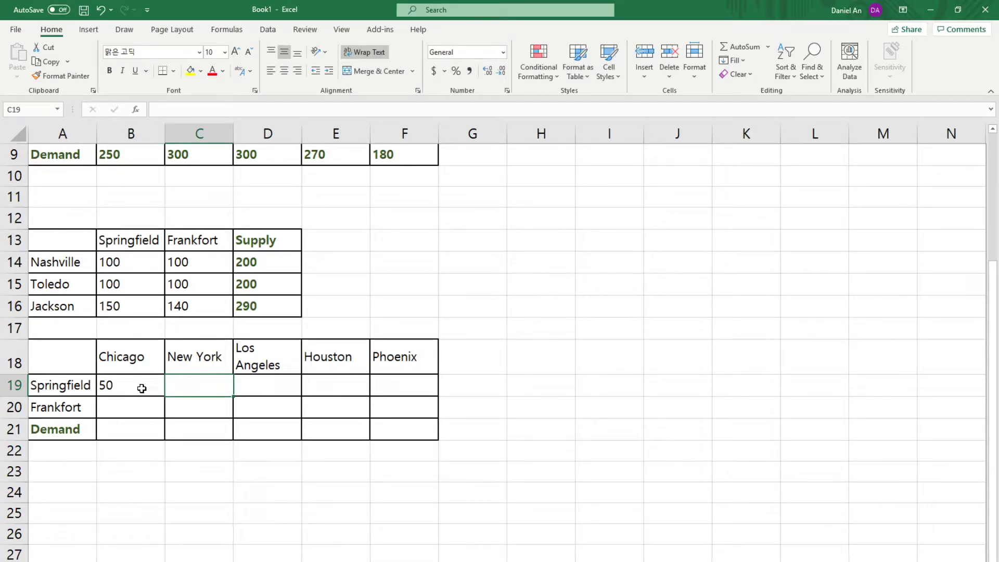
pyautogui.write('20')
pyautogui.press('Tab')
pyautogui.write('30')
pyautogui.press('Tab')
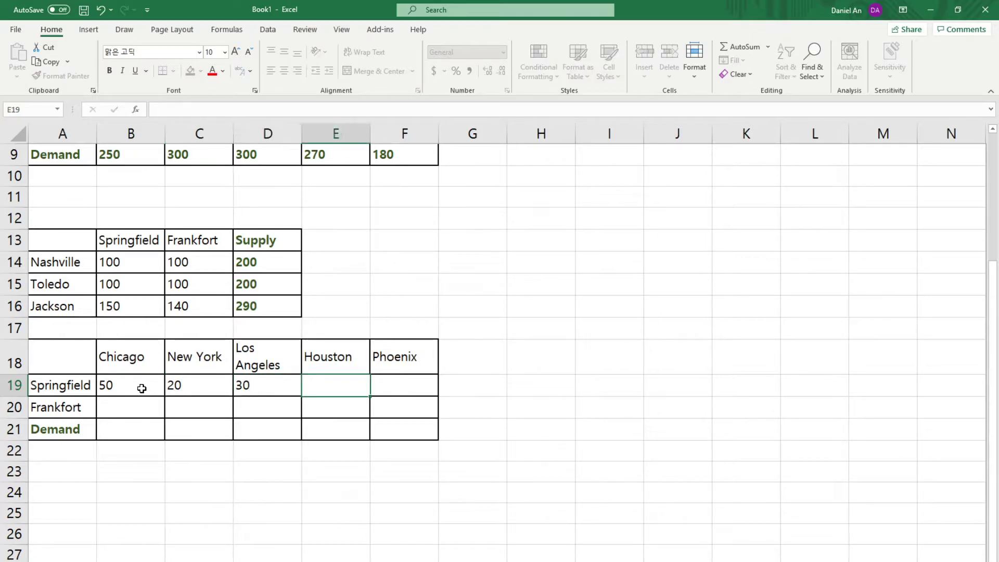
pyautogui.write('45')
pyautogui.press('Tab')
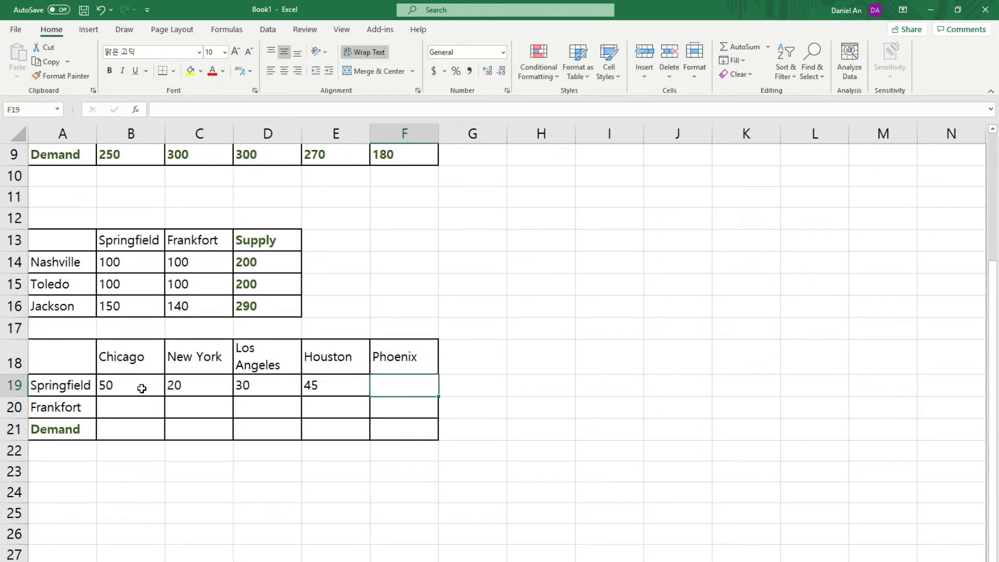
pyautogui.write('80')
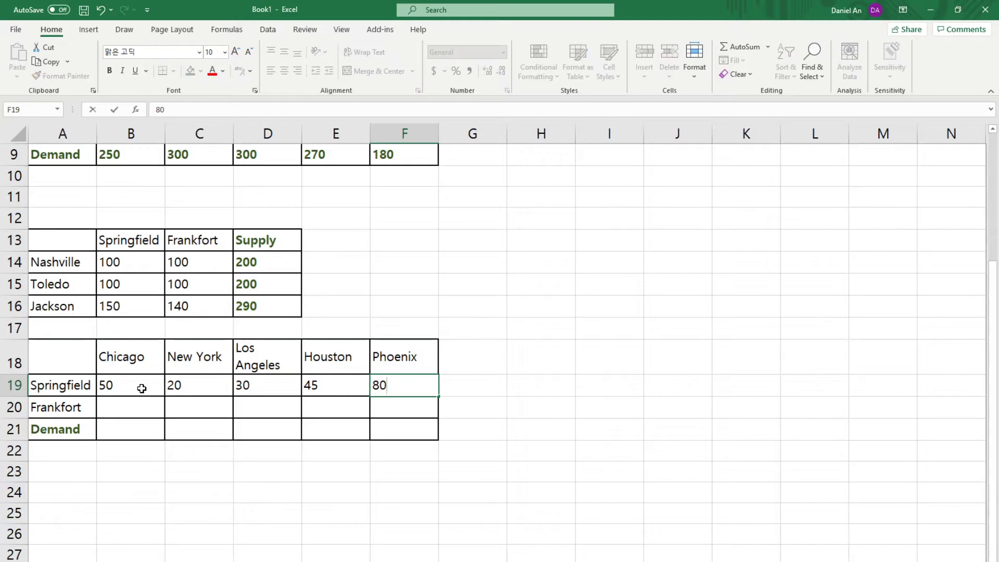
pyautogui.press('Return')
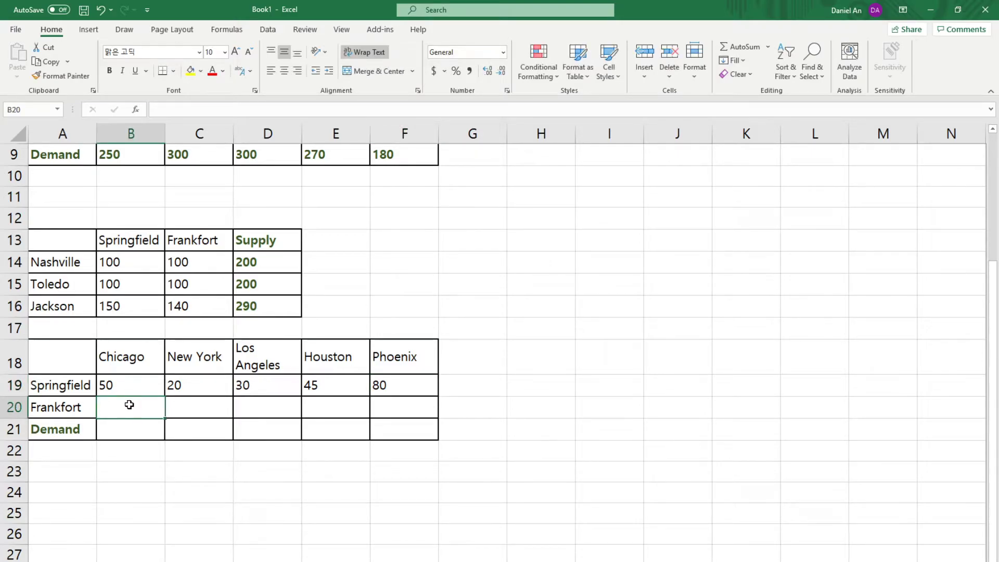
# - Enter Frankfort's shipments 30, 20, 30, 10, 20 across B20:F20
pyautogui.write('30')
pyautogui.press('Tab')
pyautogui.write('20')
pyautogui.press('Tab')
pyautogui.write('30')
pyautogui.press('Tab')
pyautogui.write('10')
pyautogui.press('Tab')
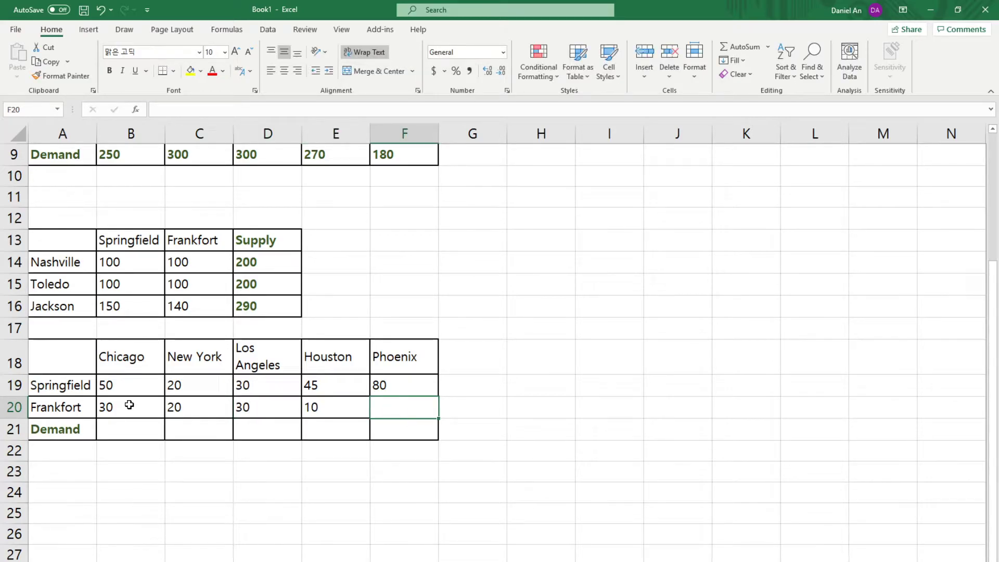
pyautogui.write('20')
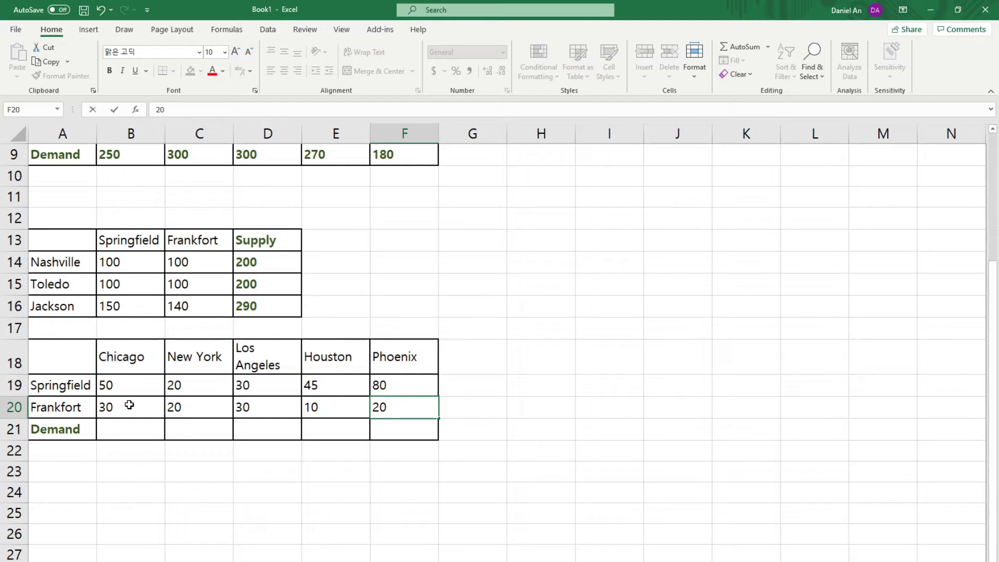
pyautogui.click(141, 422)
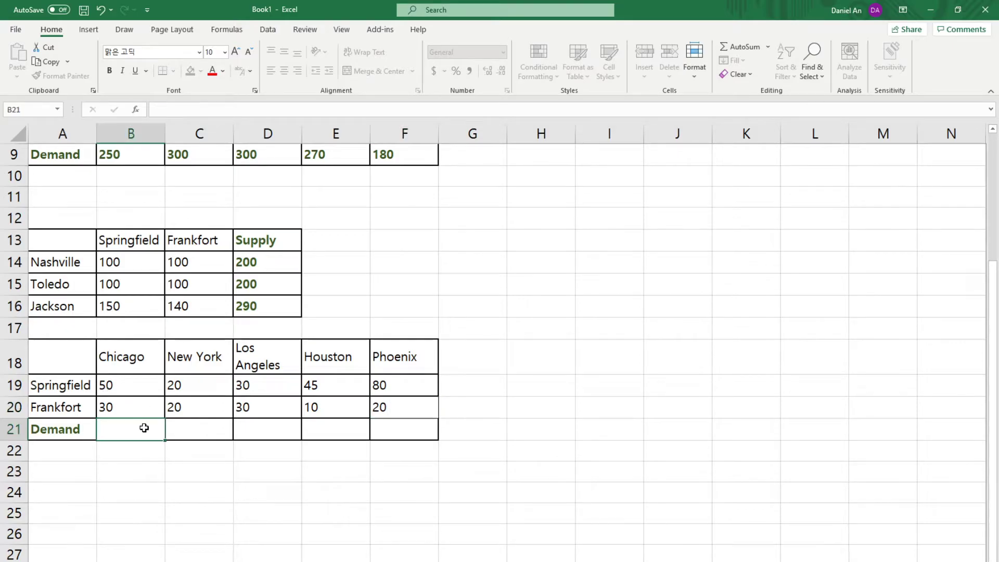
pyautogui.click(131, 389)
# - AutoSum Chicago's shipments into B21 and fill across to F21, giving 80, 40, 60, 55, 100
pyautogui.moveTo(131, 393); pyautogui.dragTo(134, 422)
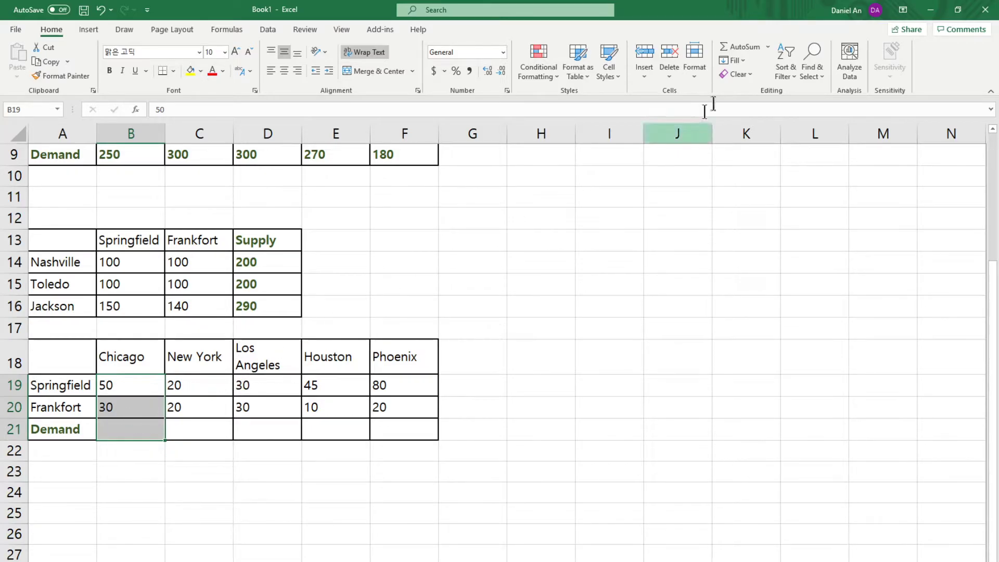
pyautogui.click(746, 47)
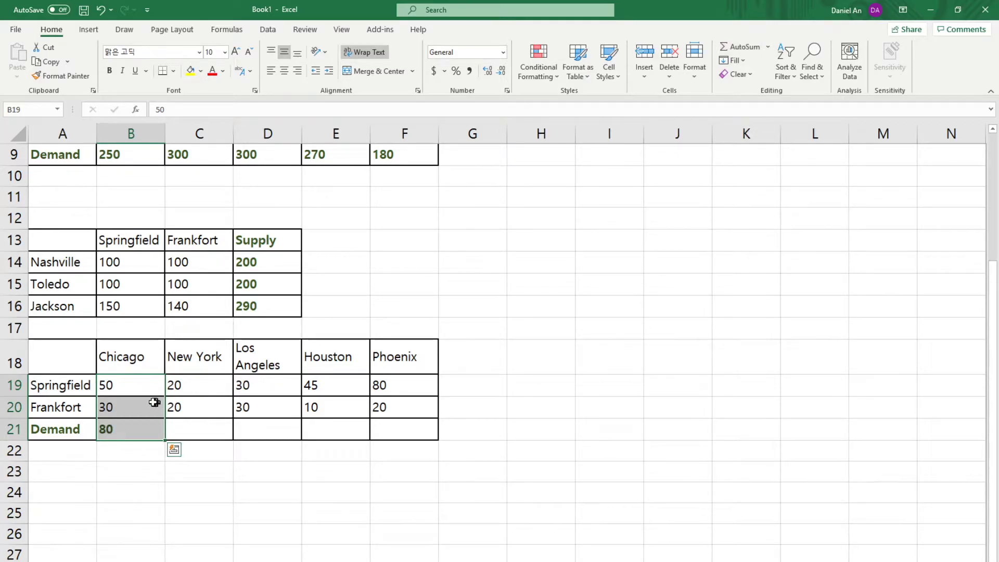
pyautogui.click(130, 428)
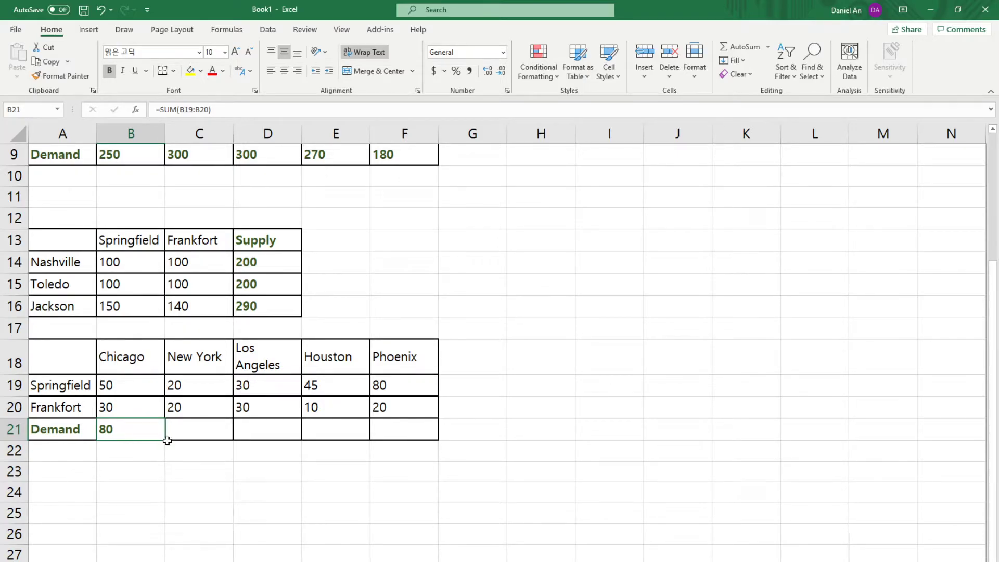
pyautogui.moveTo(165, 441); pyautogui.dragTo(425, 438)
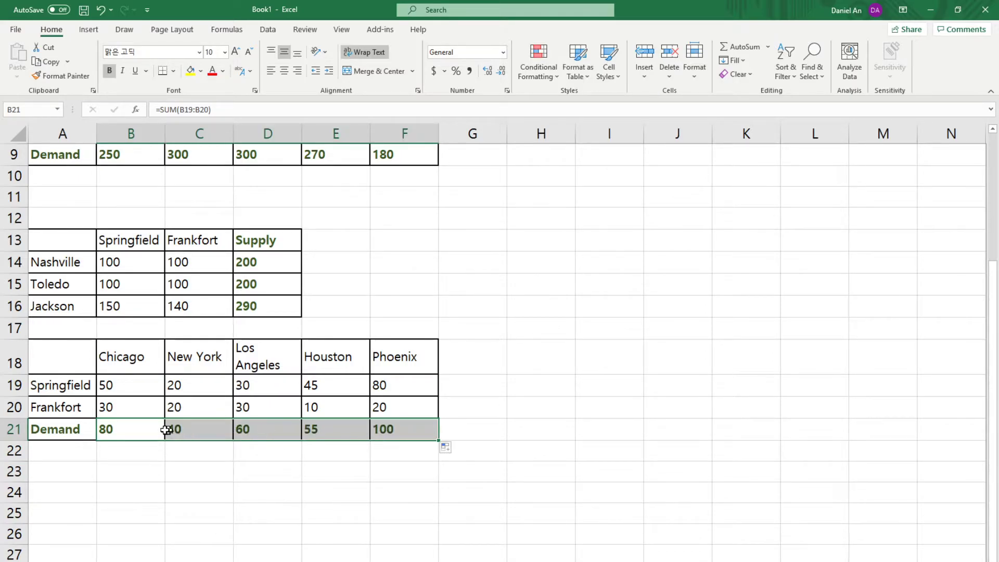
pyautogui.click(220, 429)
pyautogui.click(263, 432)
pyautogui.click(527, 350)
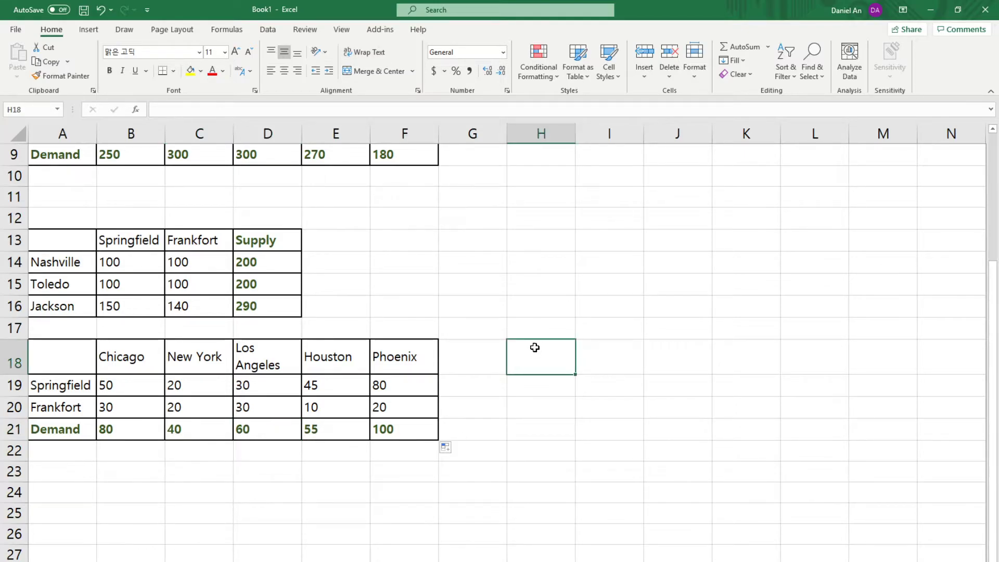
pyautogui.scroll(3, 534, 347)
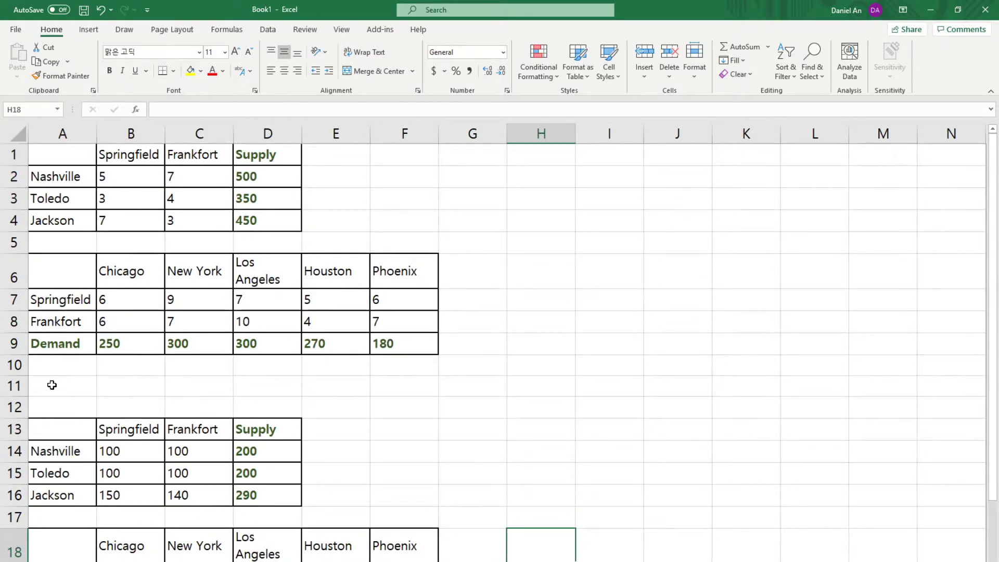
pyautogui.click(52, 385)
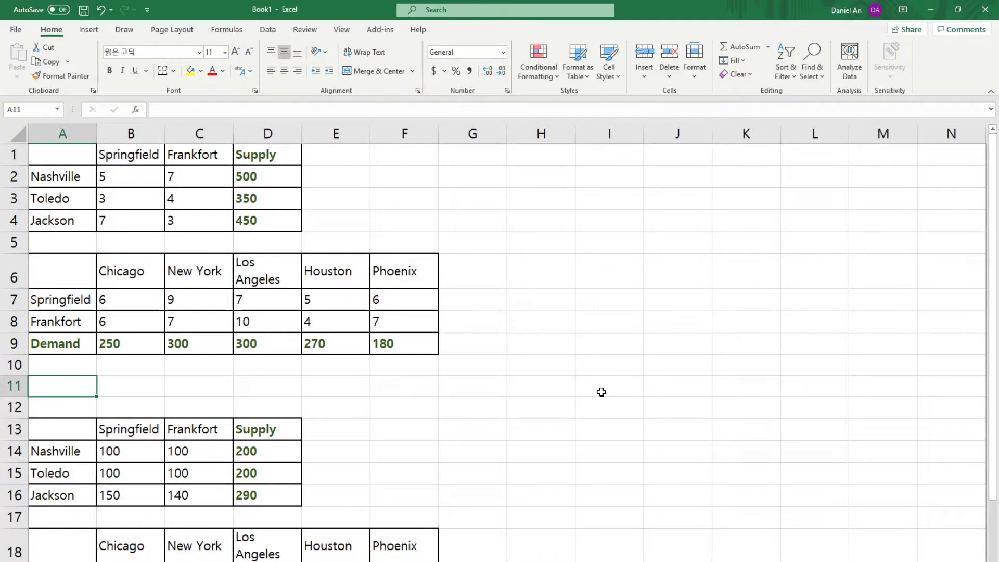
# - Label A11 'COST' and begin a formula with = in B11
pyautogui.scroll(-3, 281, 383)
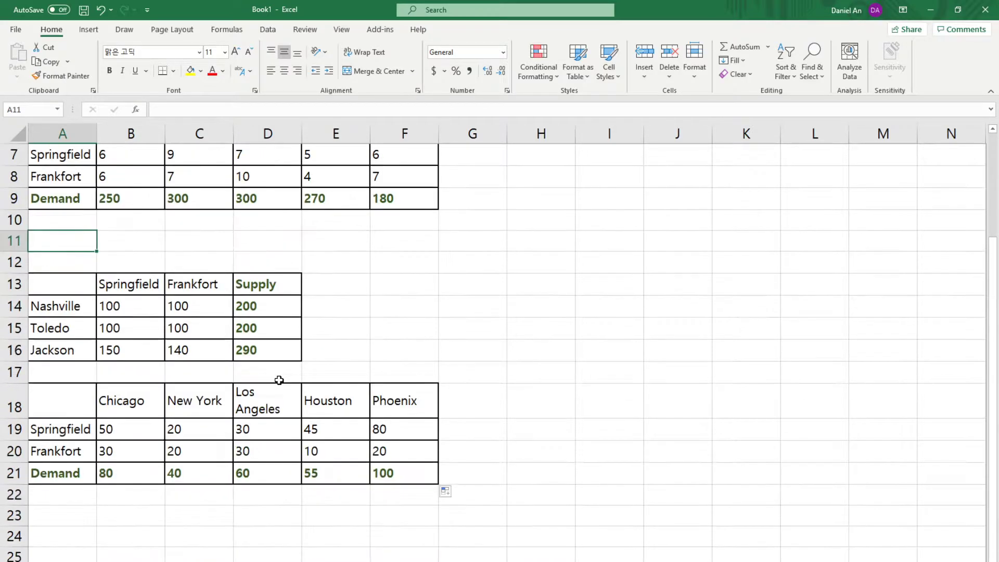
pyautogui.scroll(3, 259, 405)
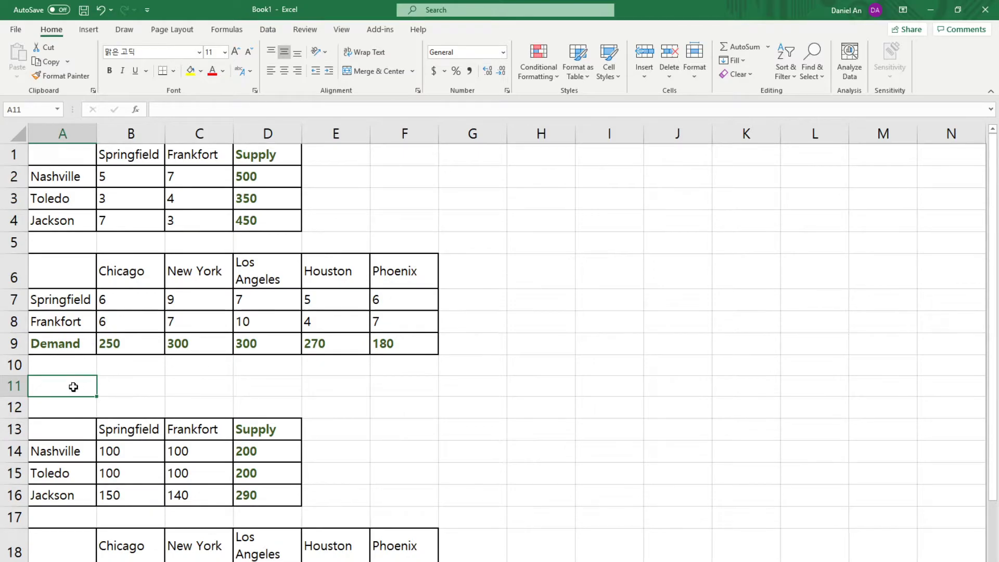
pyautogui.write('COST')
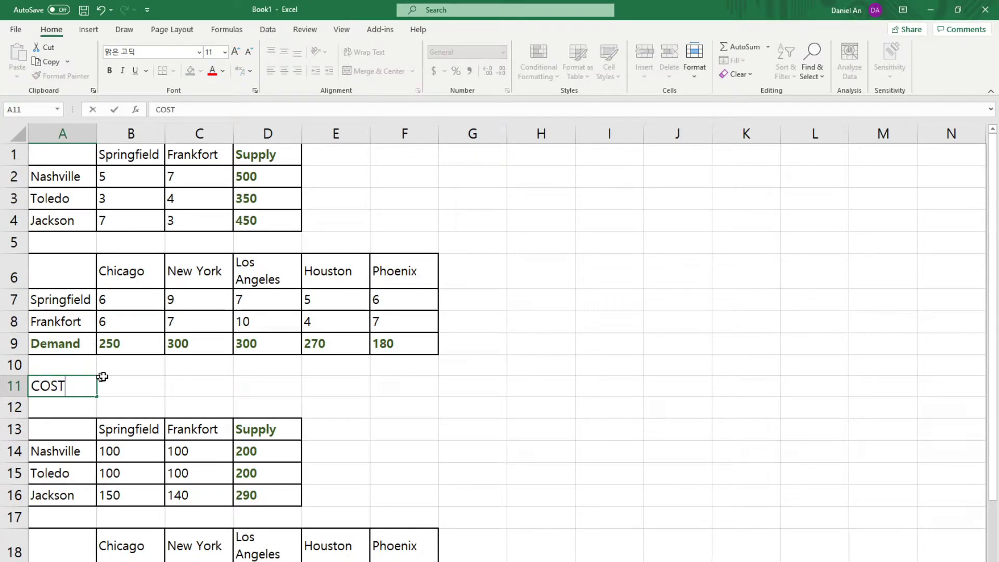
pyautogui.click(126, 379)
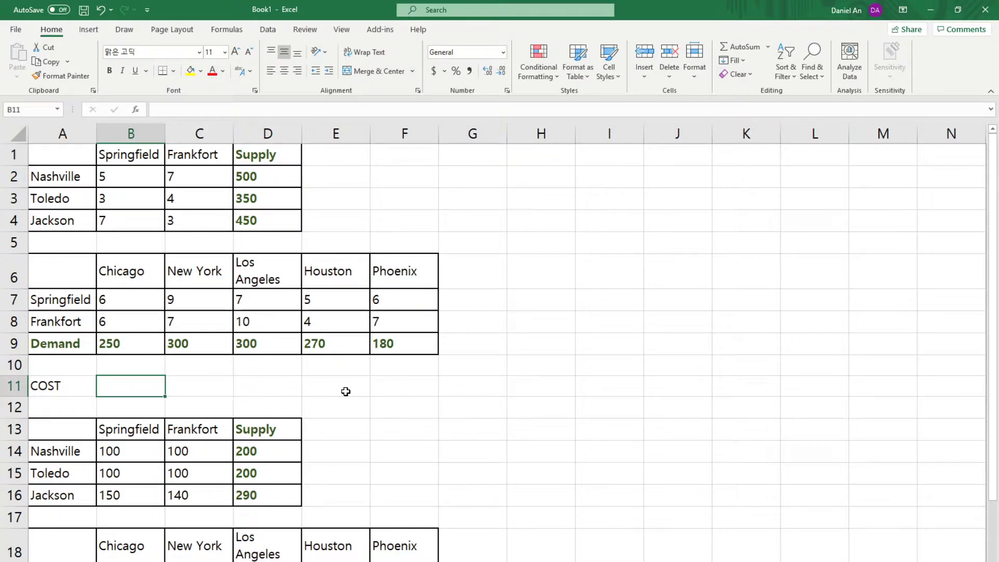
pyautogui.click(208, 109)
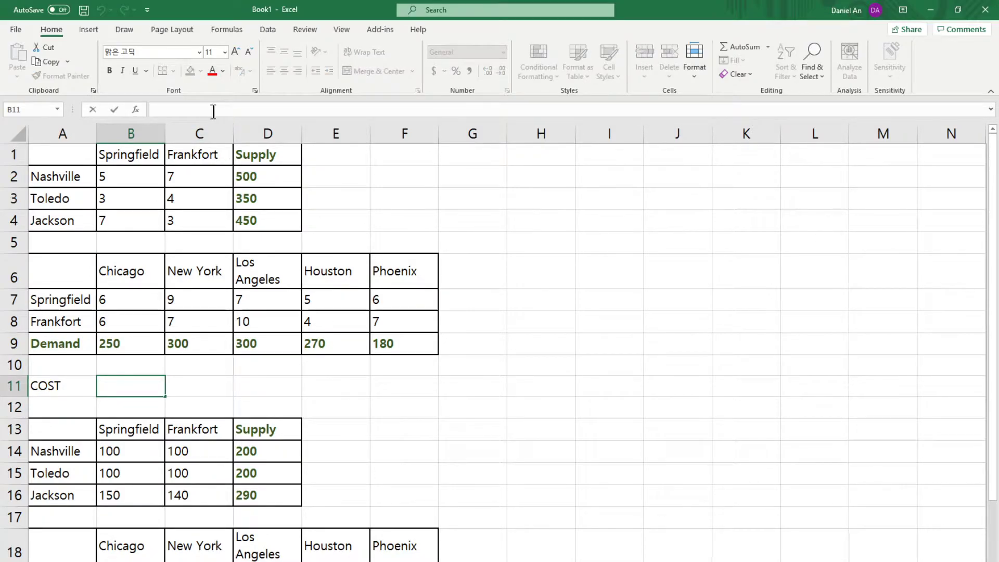
pyautogui.write('=')
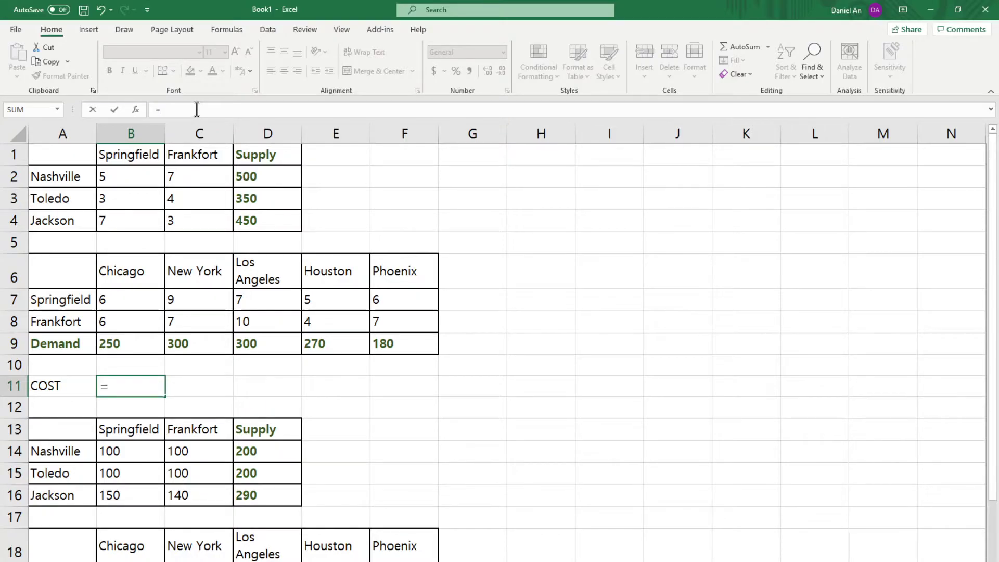
# - Start the B11 cost formula with SUMPRODUCT(B2:C4,B14:C16) for the first shipping stage
pyautogui.write('sumpro')
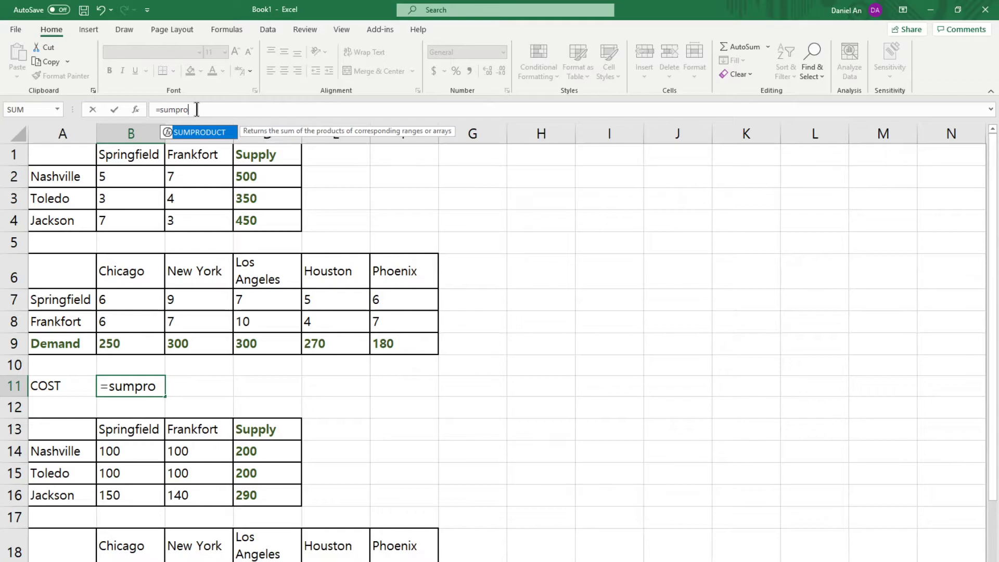
pyautogui.press('Right')
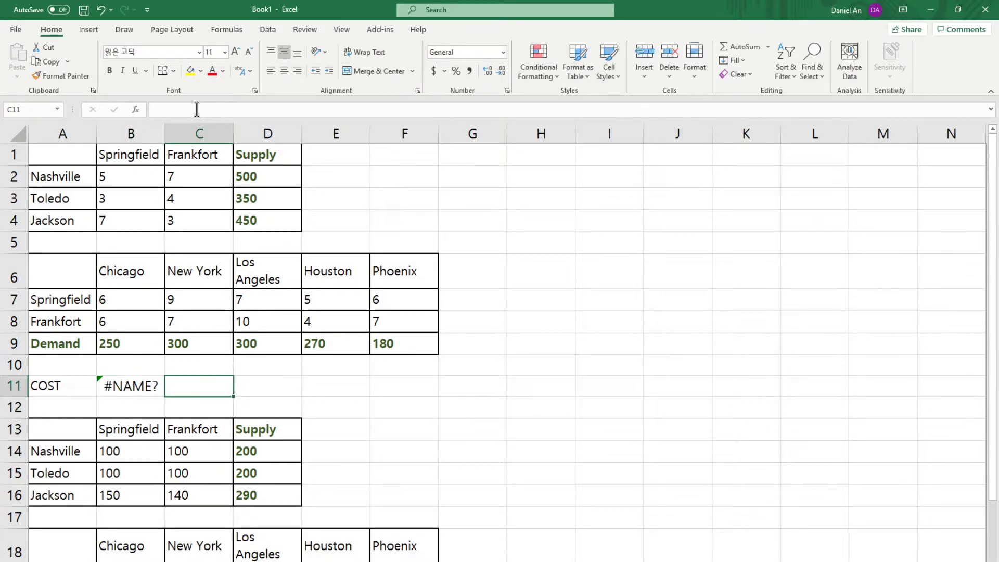
pyautogui.click(115, 379)
pyautogui.click(197, 108)
pyautogui.write('d')
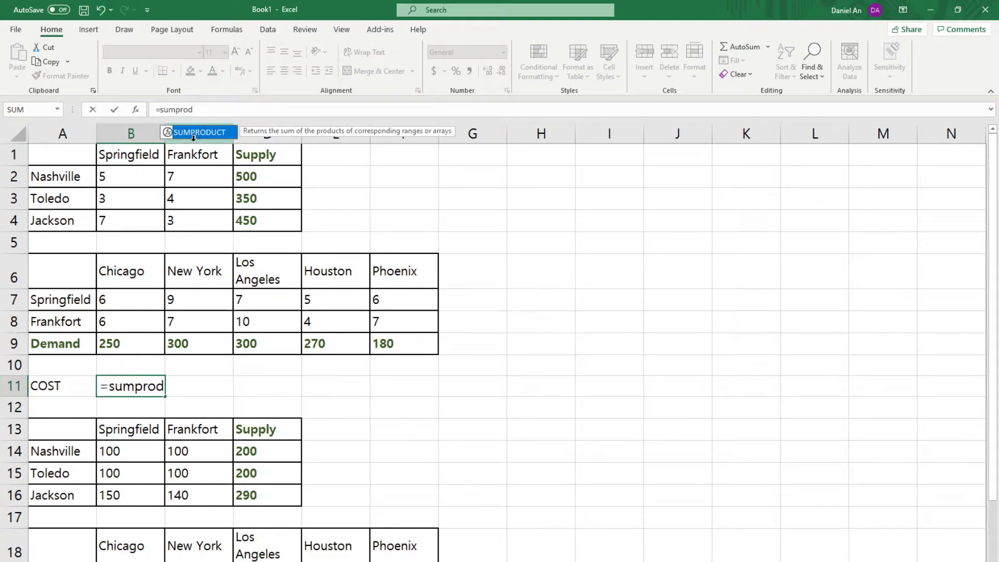
pyautogui.doubleClick(201, 132)
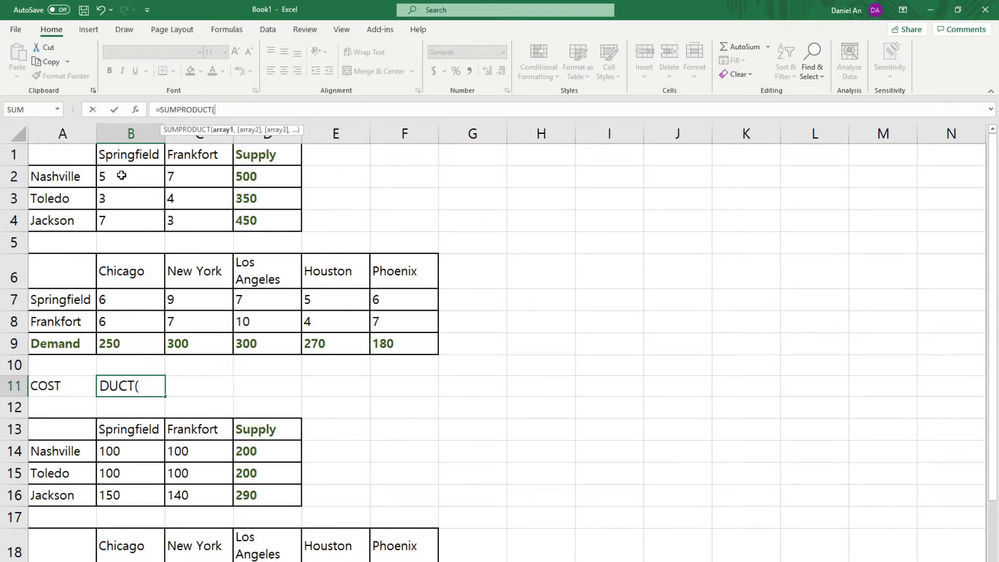
pyautogui.moveTo(125, 176); pyautogui.dragTo(199, 221)
pyautogui.write(',')
pyautogui.moveTo(133, 448); pyautogui.dragTo(200, 489)
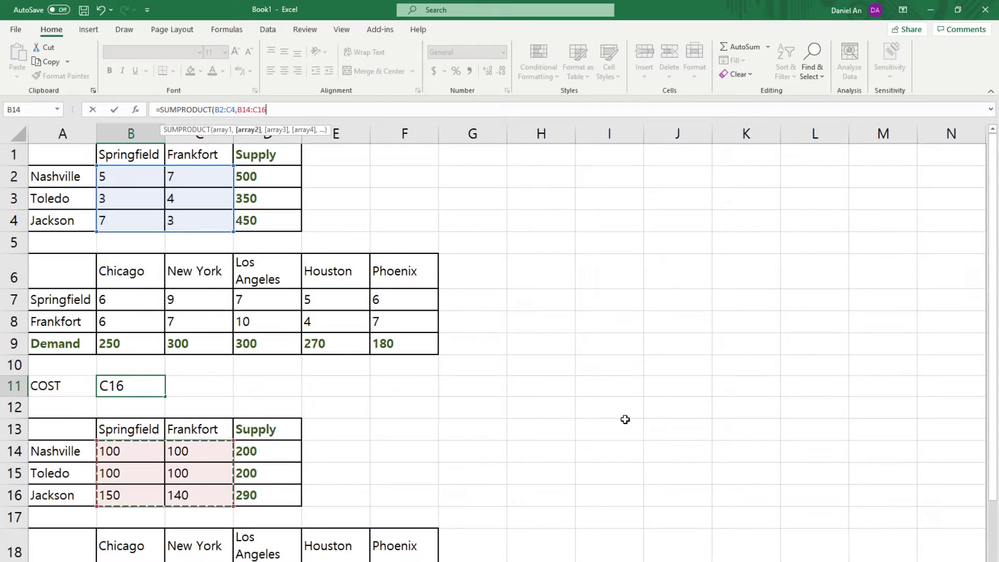
pyautogui.write(')')
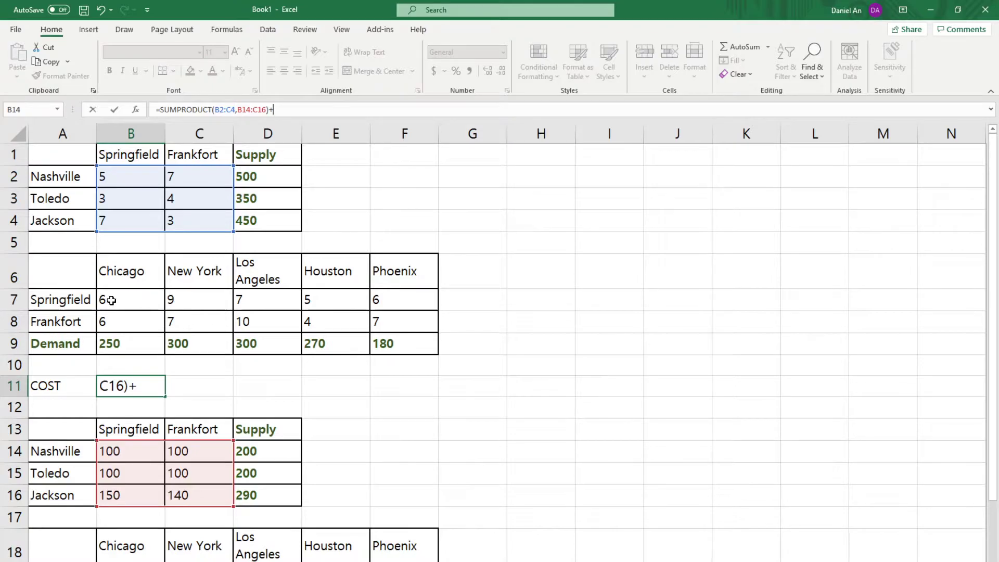
pyautogui.write('+')
# - Add +SUMPRODUCT(B7:F8,B19:F20) for the second stage and commit, giving a total of 5565
pyautogui.moveTo(111, 301); pyautogui.dragTo(378, 323)
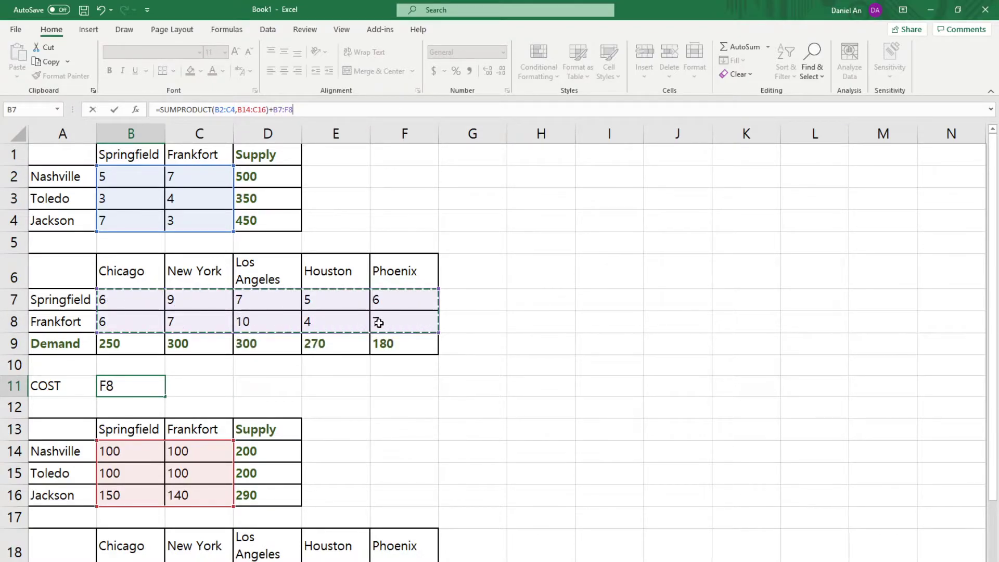
pyautogui.click(306, 107)
pyautogui.press('BackSpace')
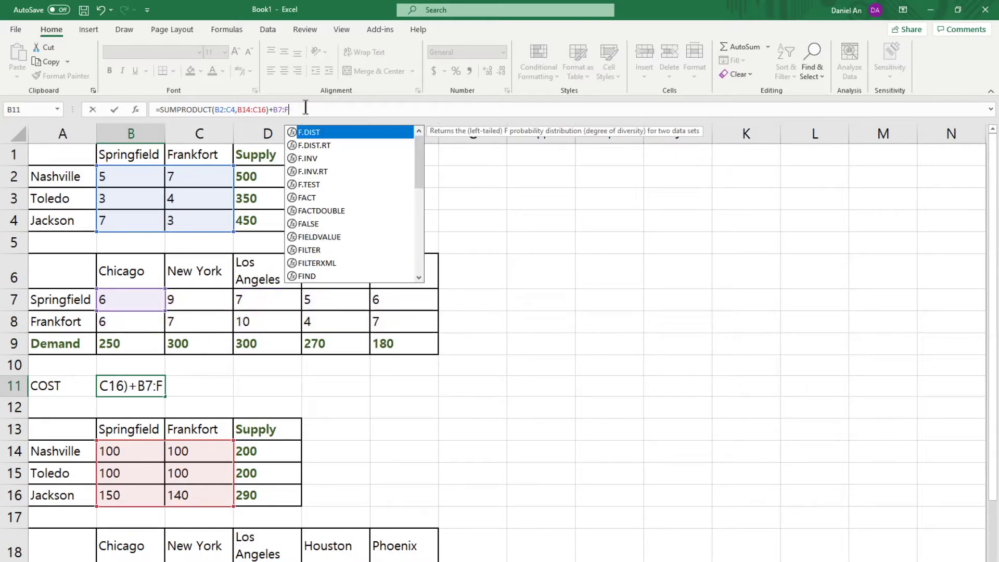
pyautogui.press('BackSpace')
pyautogui.press('BackSpace')
pyautogui.press('BackSpace')
pyautogui.press('BackSpace')
pyautogui.write('sum')
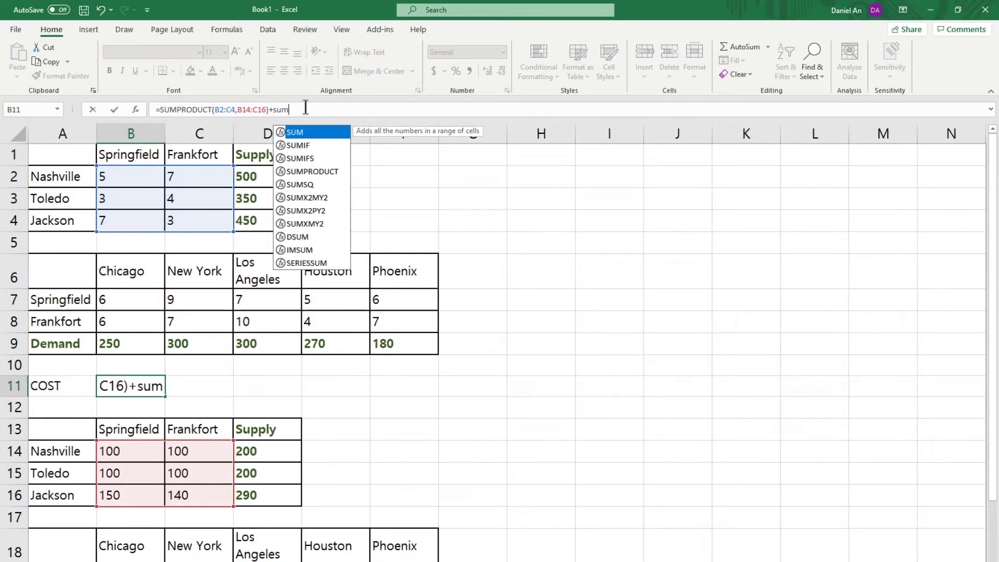
pyautogui.write('pr')
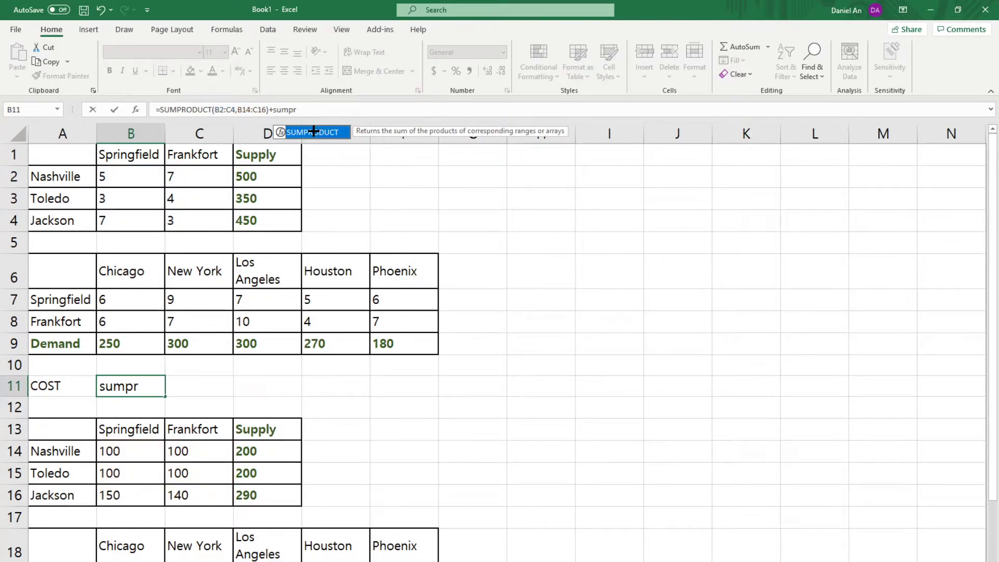
pyautogui.doubleClick(314, 132)
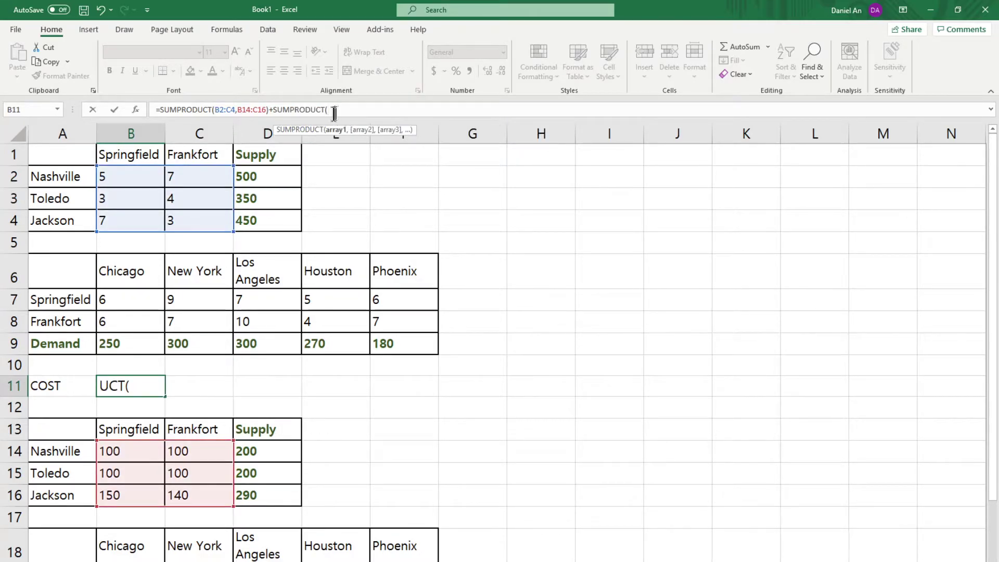
pyautogui.moveTo(130, 304); pyautogui.dragTo(399, 319)
pyautogui.click(375, 110)
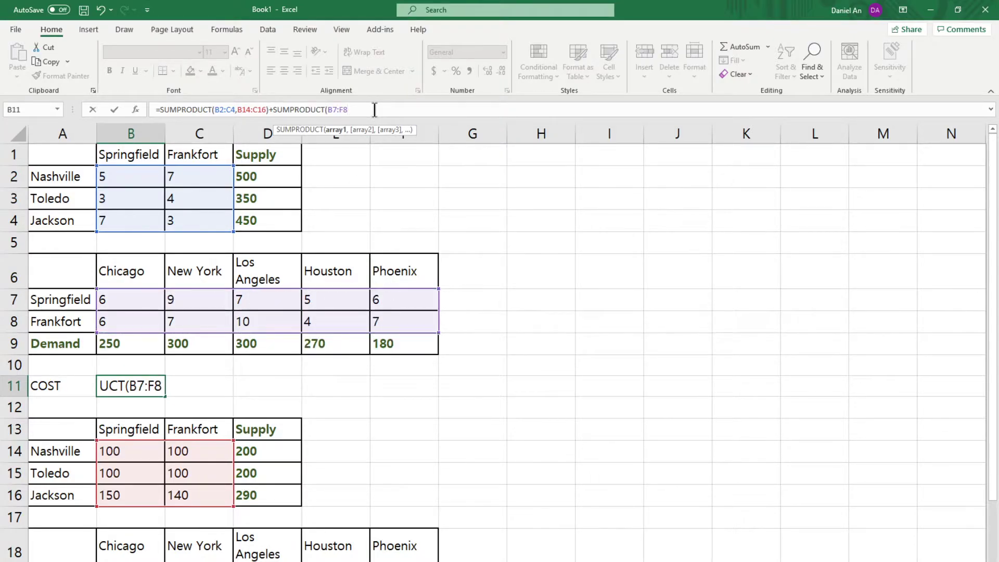
pyautogui.write(',')
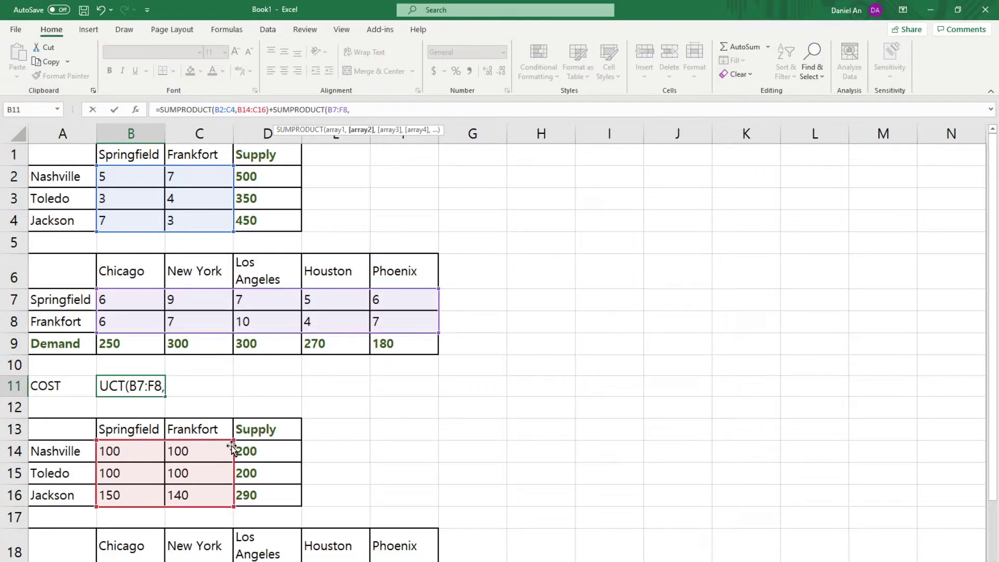
pyautogui.scroll(-3, 236, 443)
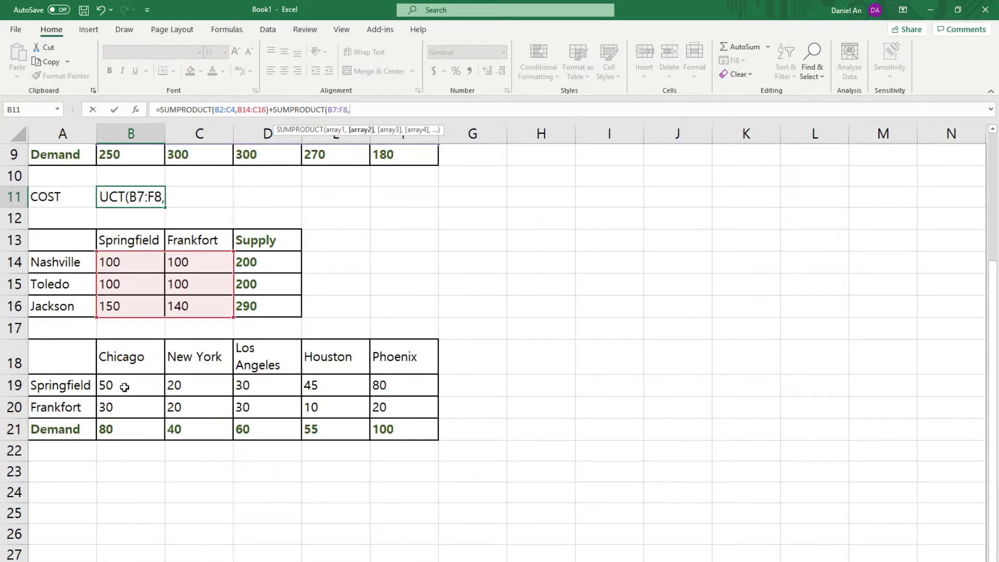
pyautogui.moveTo(124, 387); pyautogui.dragTo(389, 404)
pyautogui.write(')')
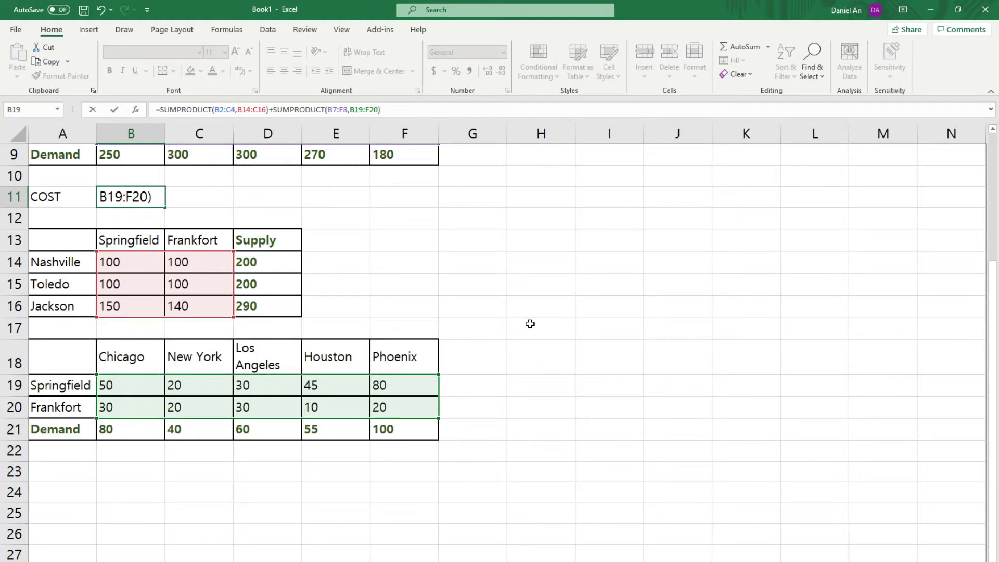
pyautogui.press('Tab')
# - Inspect the total cost formula in B11
pyautogui.scroll(3, 451, 313)
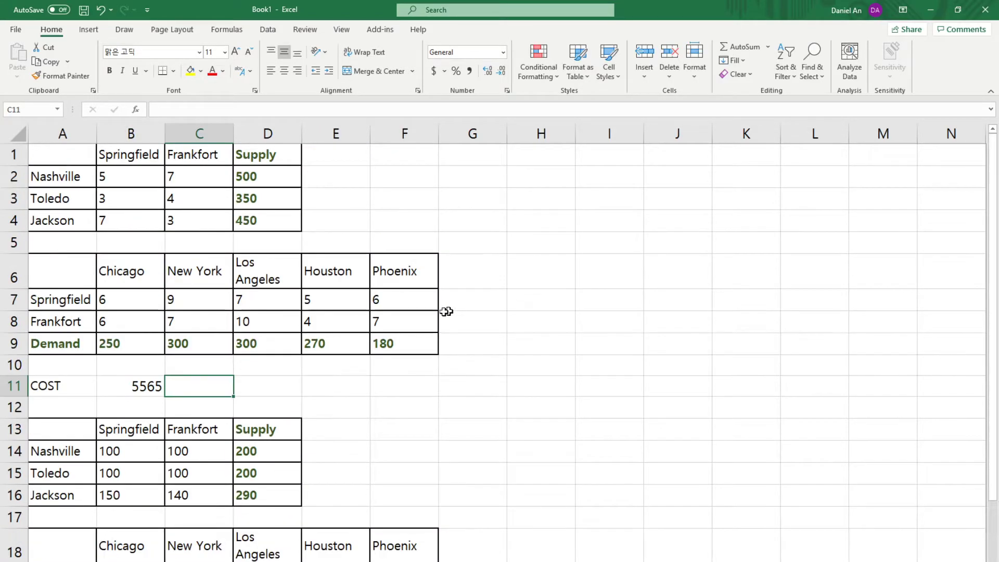
pyautogui.click(142, 384)
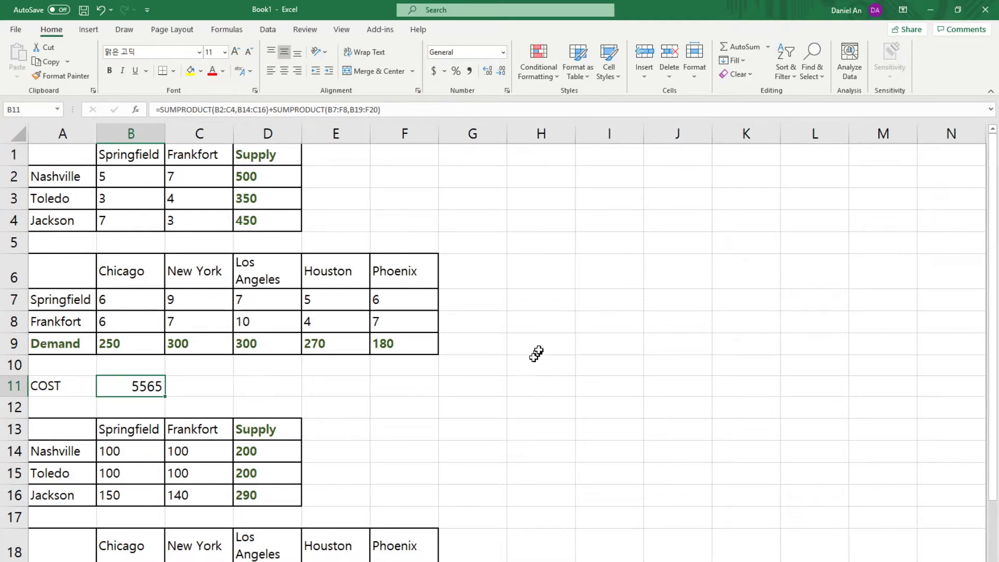
pyautogui.click(194, 387)
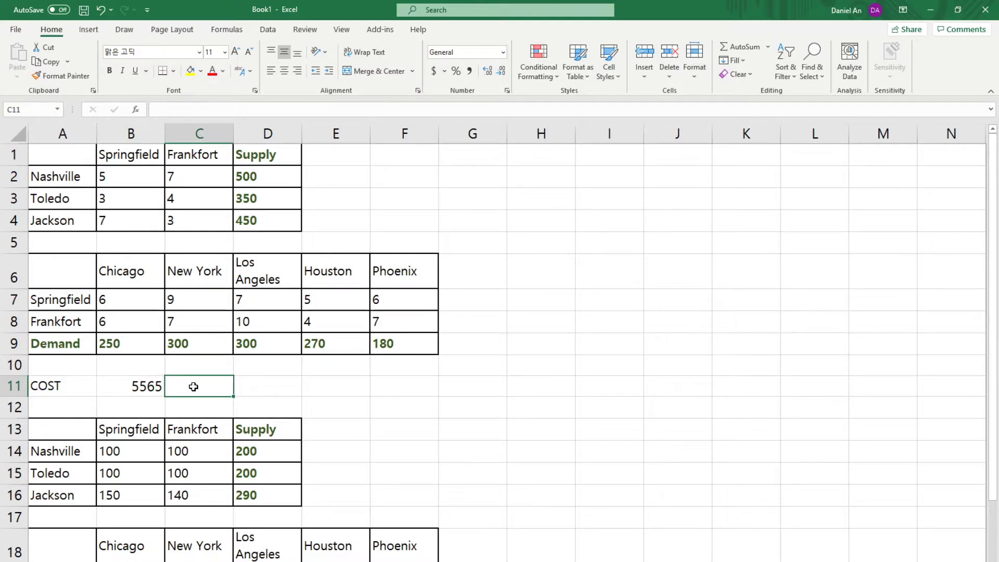
pyautogui.click(140, 389)
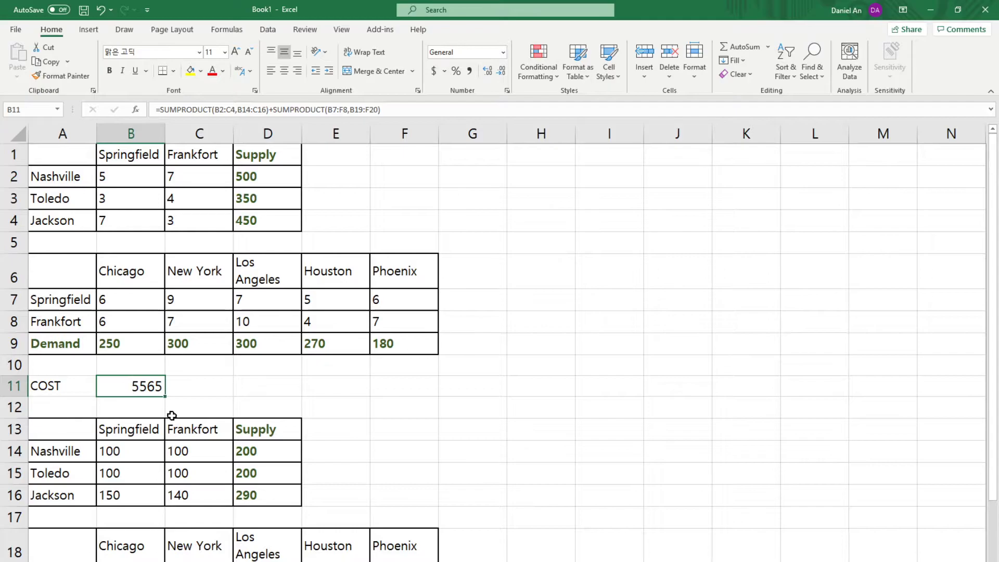
# - Check the shipment values, from Nashville–Springfield through Springfield–Chicago
pyautogui.click(123, 451)
pyautogui.scroll(-2, 200, 488)
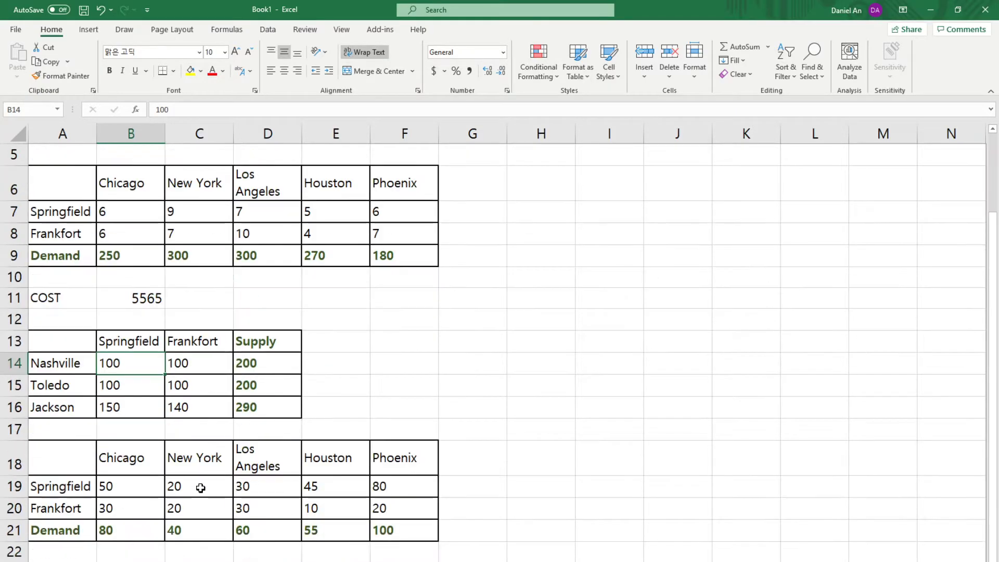
pyautogui.click(133, 415)
pyautogui.click(188, 409)
pyautogui.click(192, 385)
pyautogui.click(185, 364)
pyautogui.click(135, 370)
pyautogui.click(141, 483)
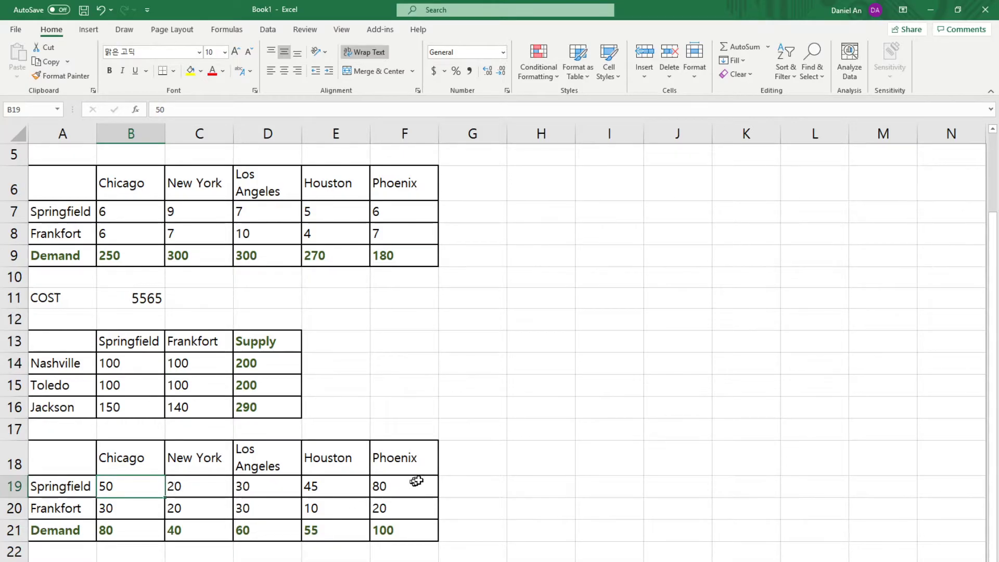
pyautogui.scroll(2, 488, 404)
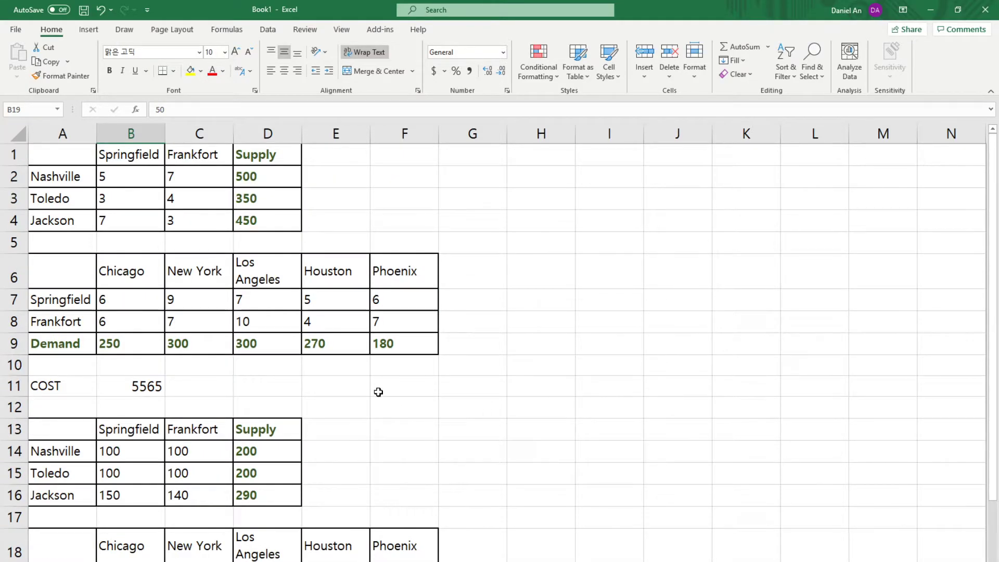
# - Try launching Solver from the Data tab, which brings up the Solver add-in help page
pyautogui.click(366, 398)
pyautogui.click(349, 203)
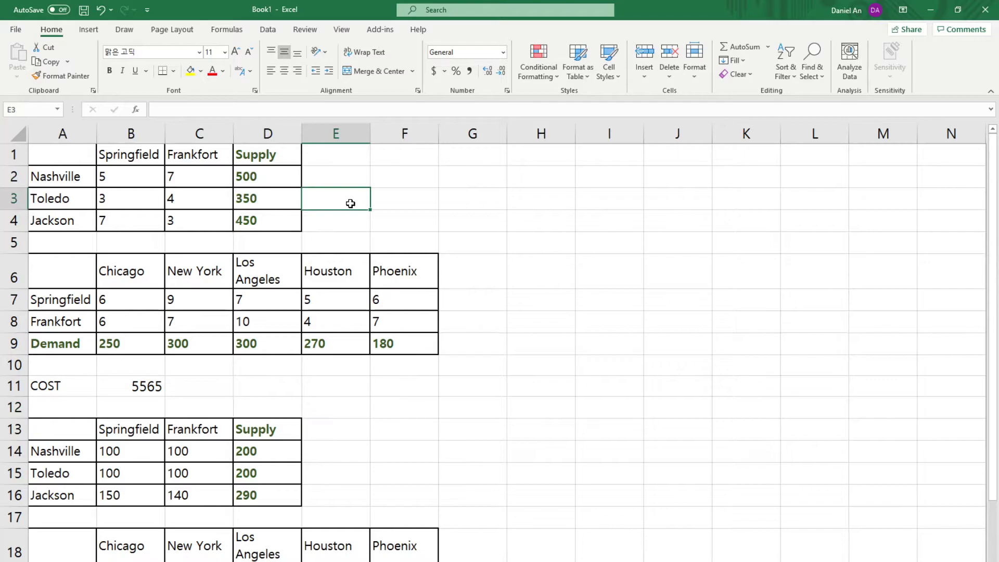
pyautogui.click(268, 30)
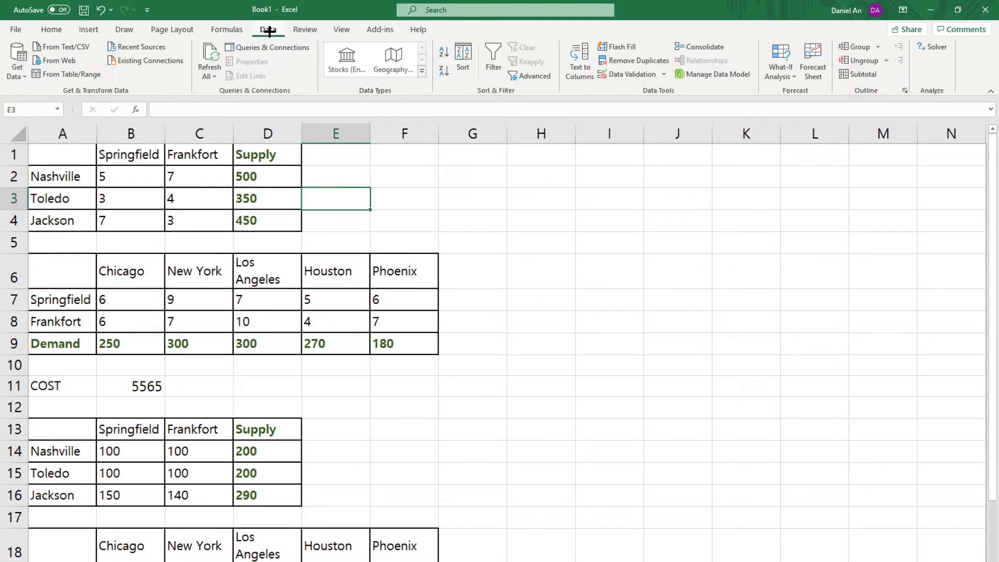
pyautogui.click(937, 46)
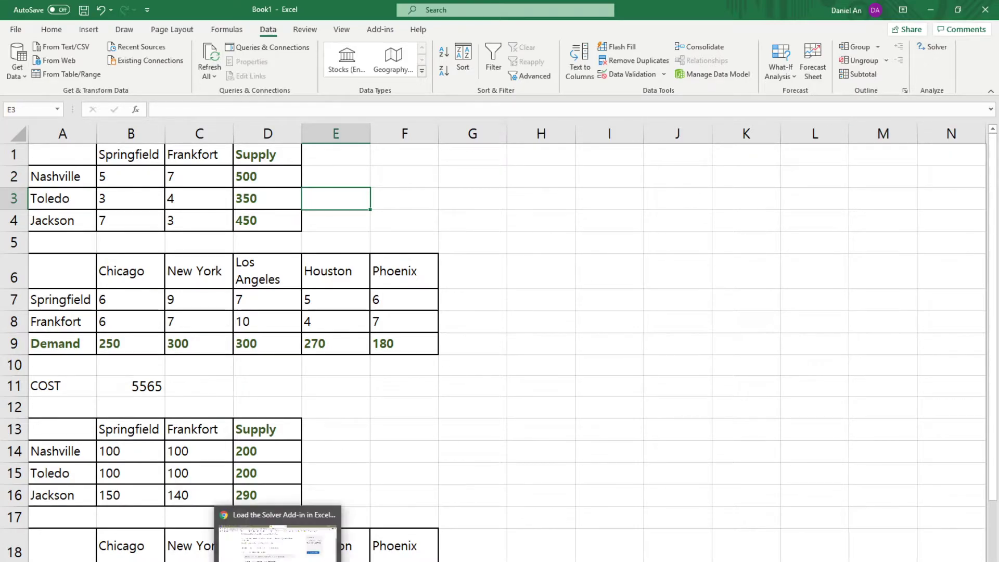
# - Read the 'Load the Solver Add-in in Excel' page in Chrome, then return to the workbook
pyautogui.moveTo(278, 559)
pyautogui.click(277, 541)
pyautogui.scroll(2, 113, 455)
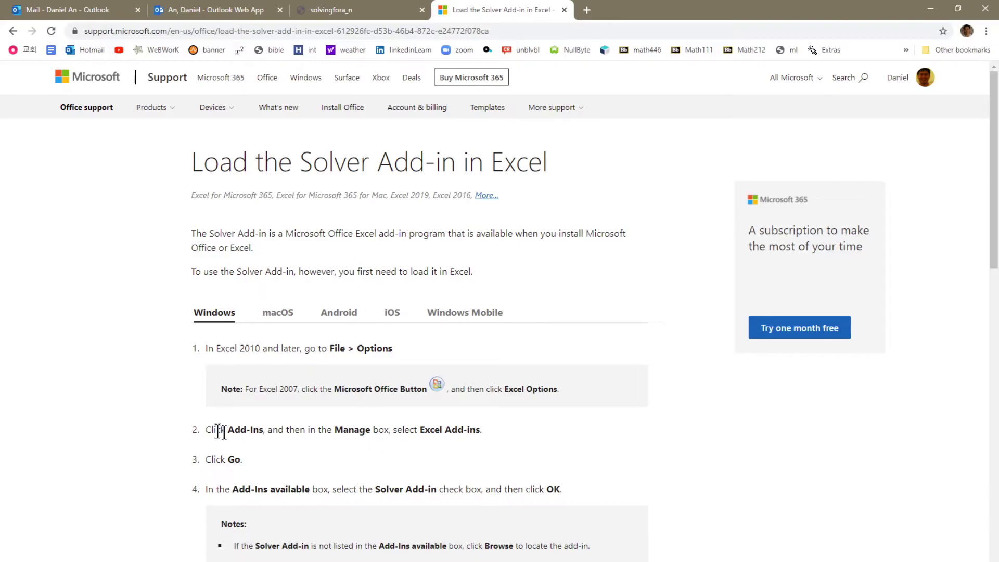
pyautogui.scroll(-2, 323, 419)
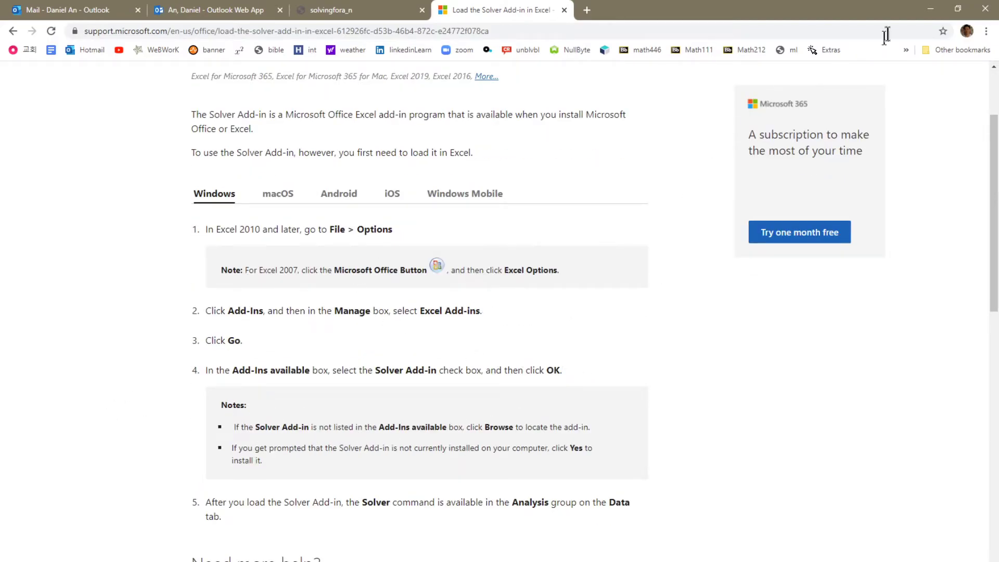
pyautogui.click(931, 9)
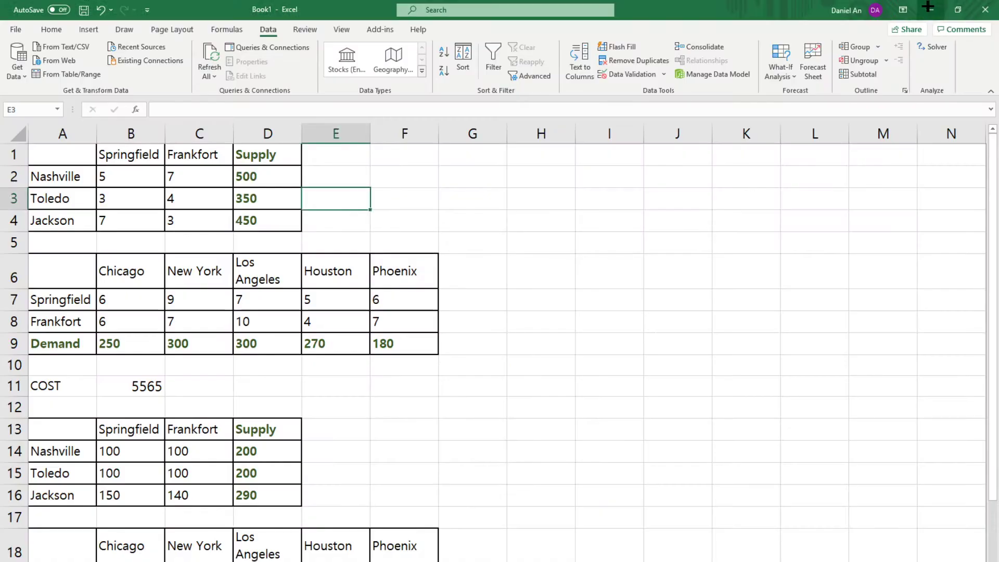
# - Open Solver with the objective set to B11 and Min
pyautogui.click(381, 402)
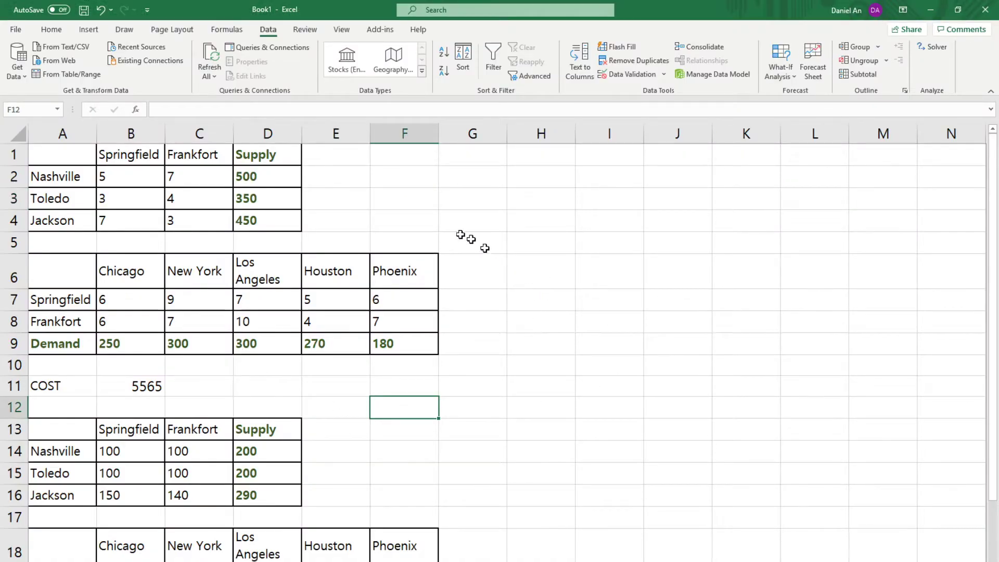
pyautogui.click(409, 216)
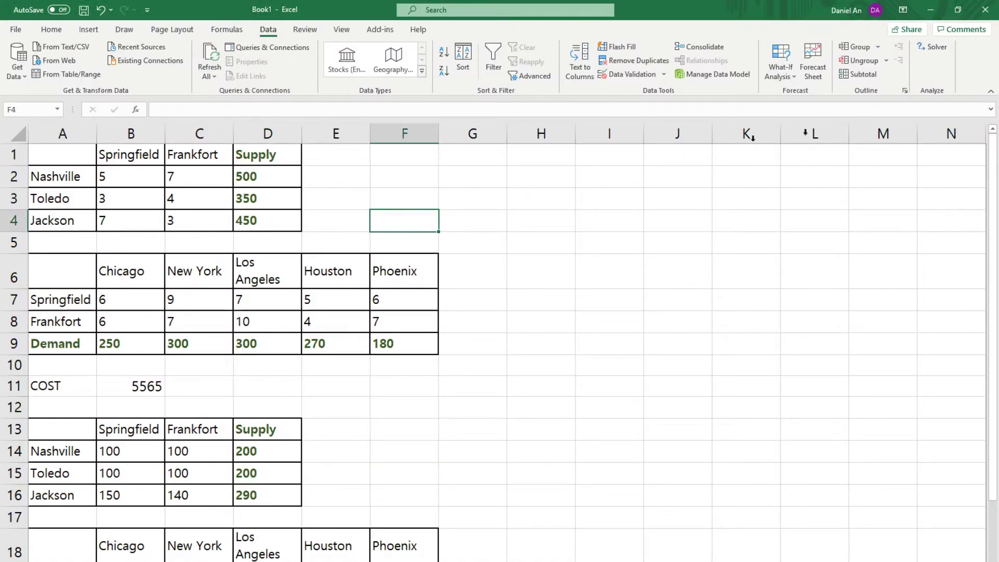
pyautogui.click(932, 47)
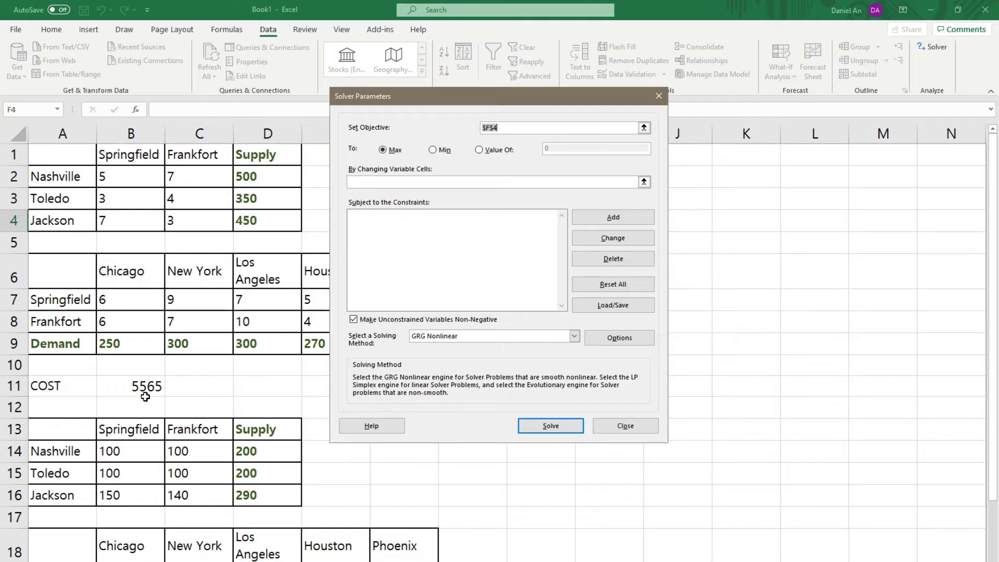
pyautogui.click(123, 388)
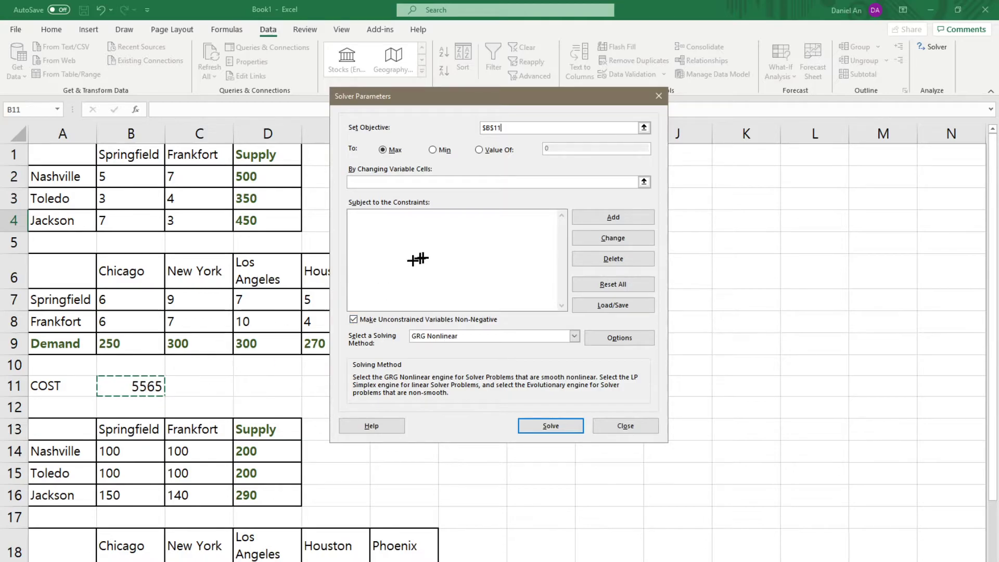
pyautogui.click(434, 149)
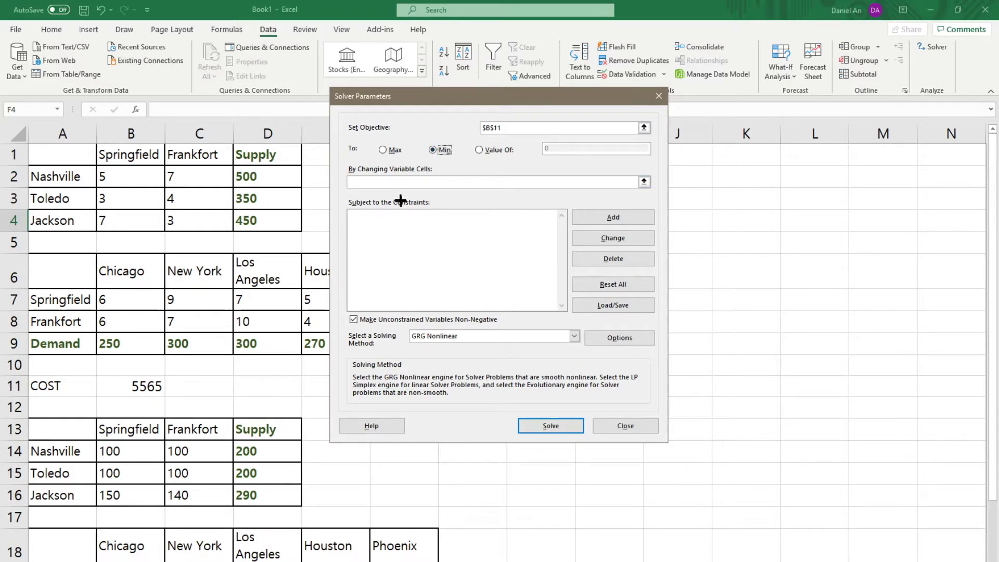
# - Enter B14:C16 as the By Changing Variable Cells
pyautogui.click(396, 182)
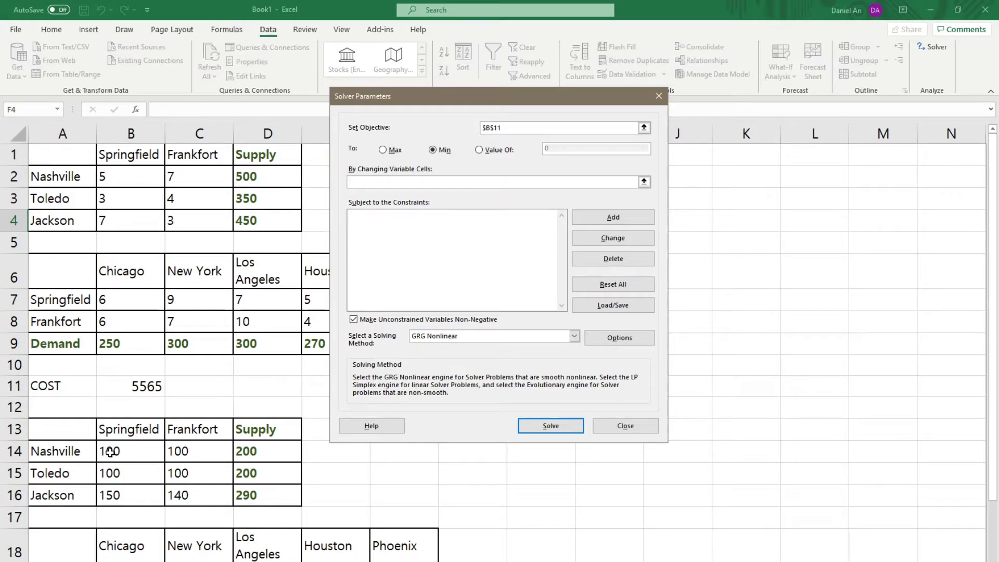
pyautogui.moveTo(110, 453); pyautogui.dragTo(193, 493)
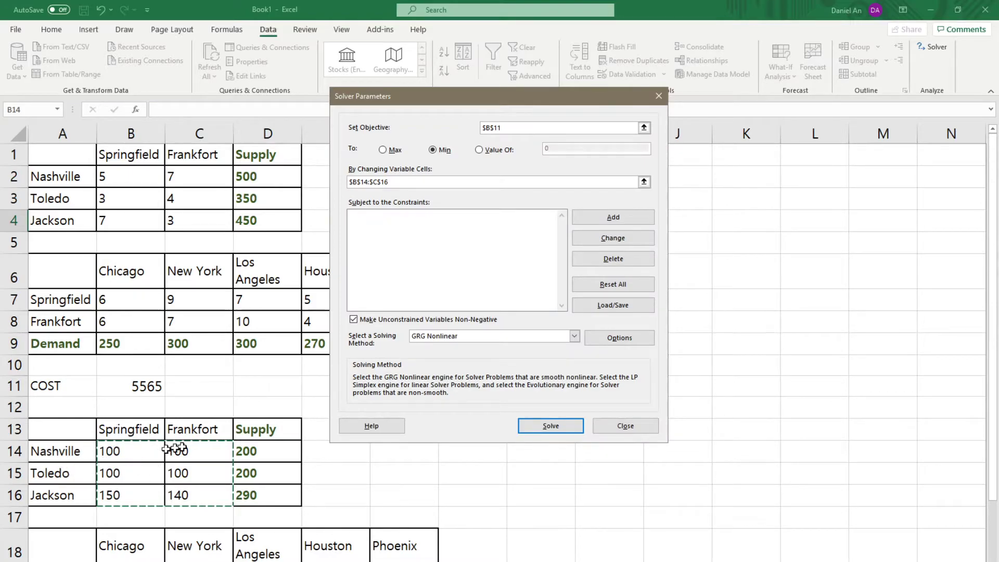
pyautogui.click(401, 182)
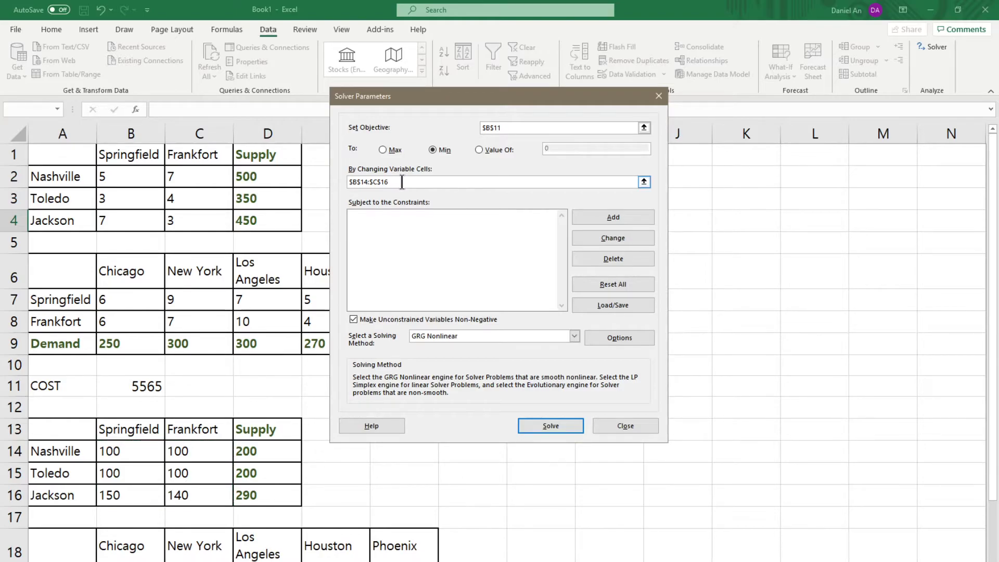
pyautogui.scroll(-2, 200, 414)
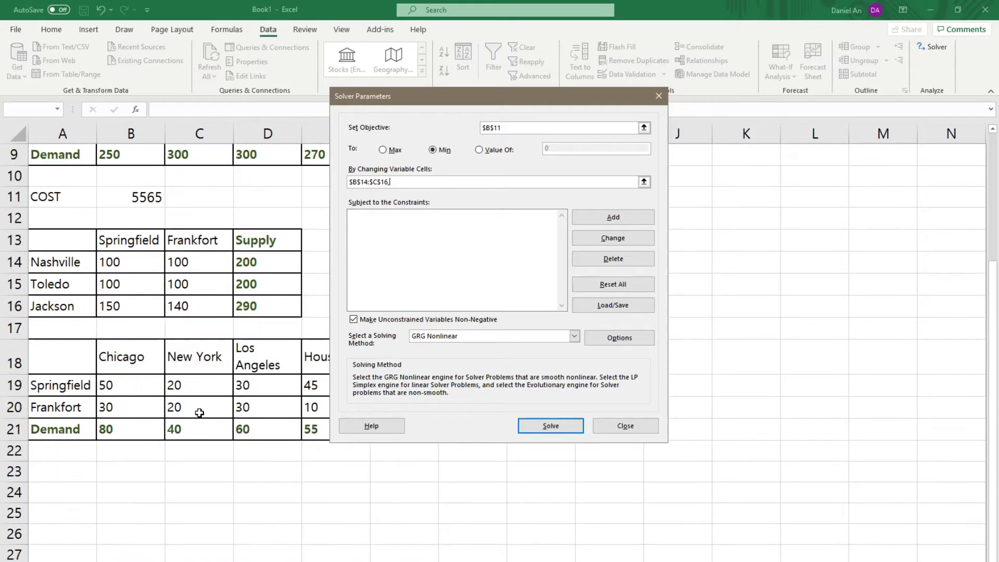
pyautogui.scroll(1, 145, 396)
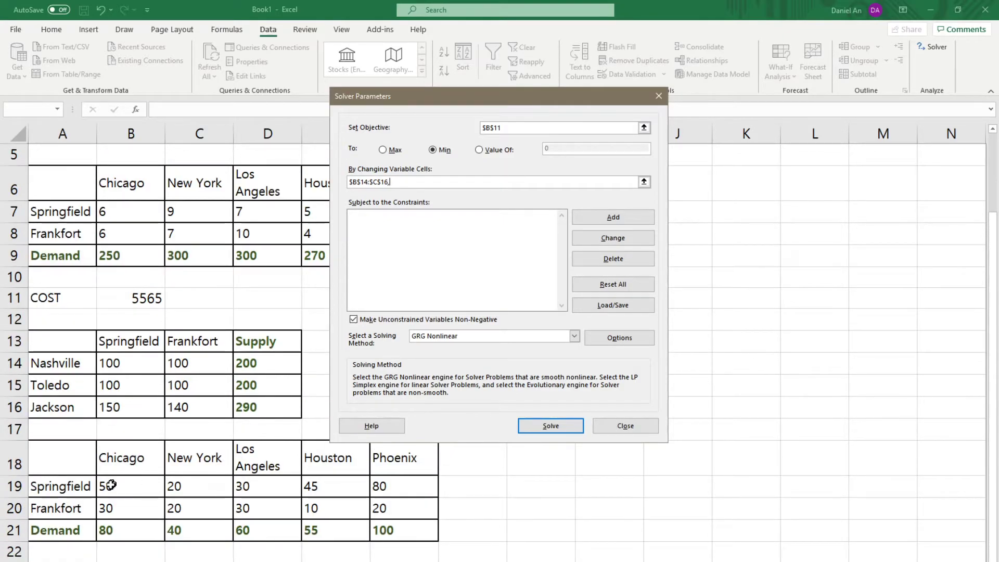
# - Add B19:F20 to the variable cells and move the Solver window aside to reveal the tables
pyautogui.moveTo(106, 482); pyautogui.dragTo(388, 505)
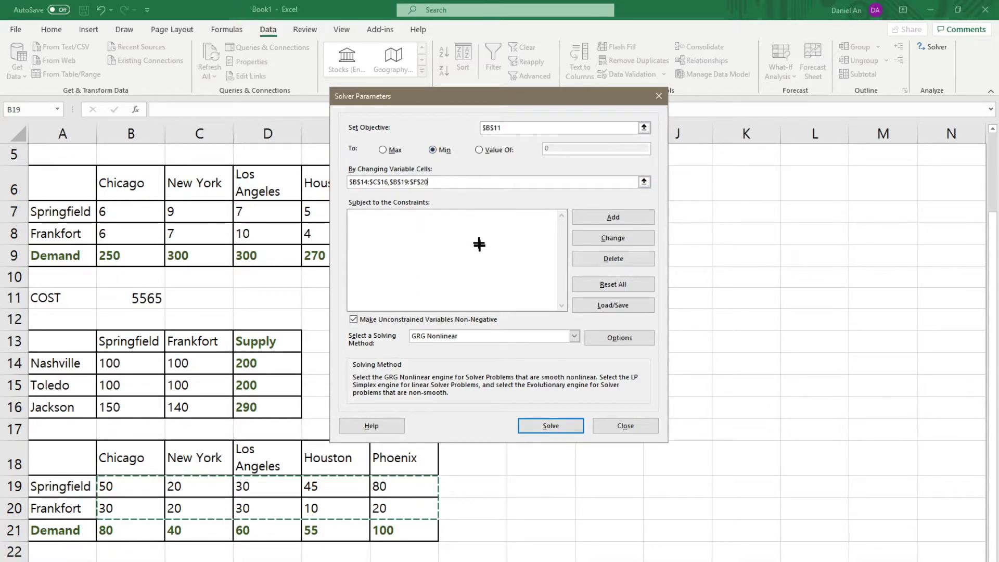
pyautogui.click(435, 219)
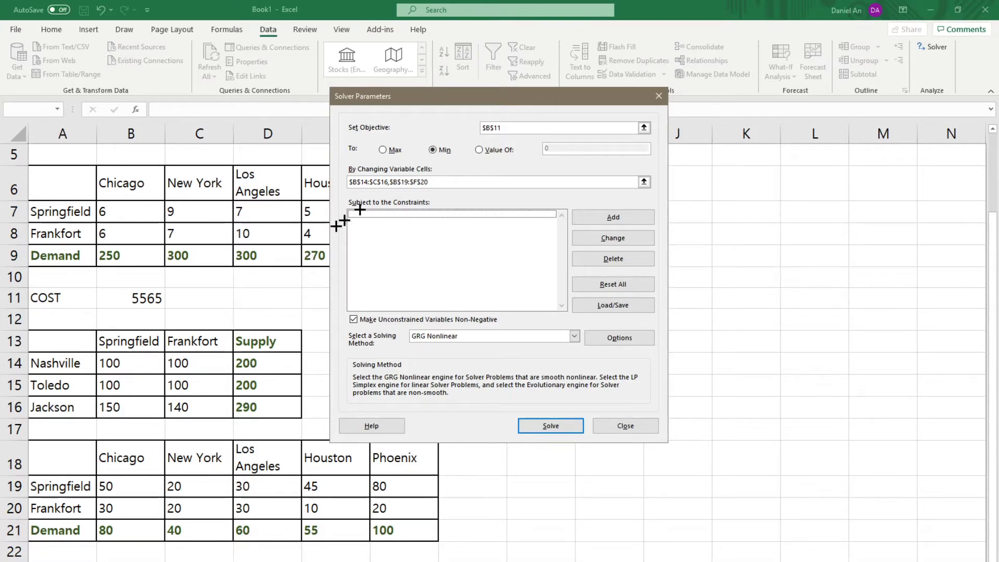
pyautogui.moveTo(462, 101); pyautogui.dragTo(729, 108)
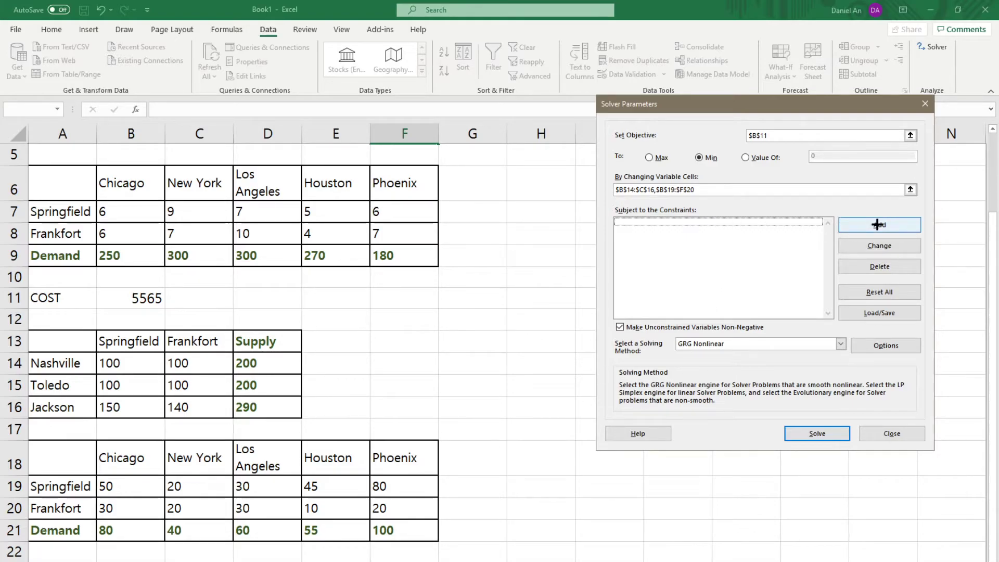
# - Add the constraint $D$14:$D$16 <= $D$2:$D$4 so factory shipments stay within supply
pyautogui.click(877, 224)
pyautogui.scroll(2, 365, 300)
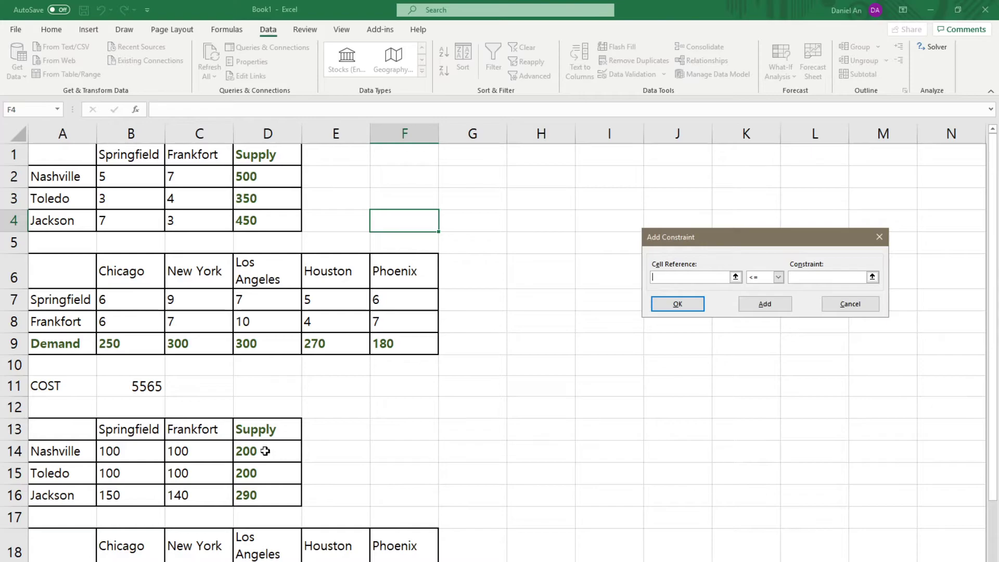
pyautogui.moveTo(264, 451); pyautogui.dragTo(268, 495)
pyautogui.click(827, 276)
pyautogui.moveTo(282, 181); pyautogui.dragTo(271, 220)
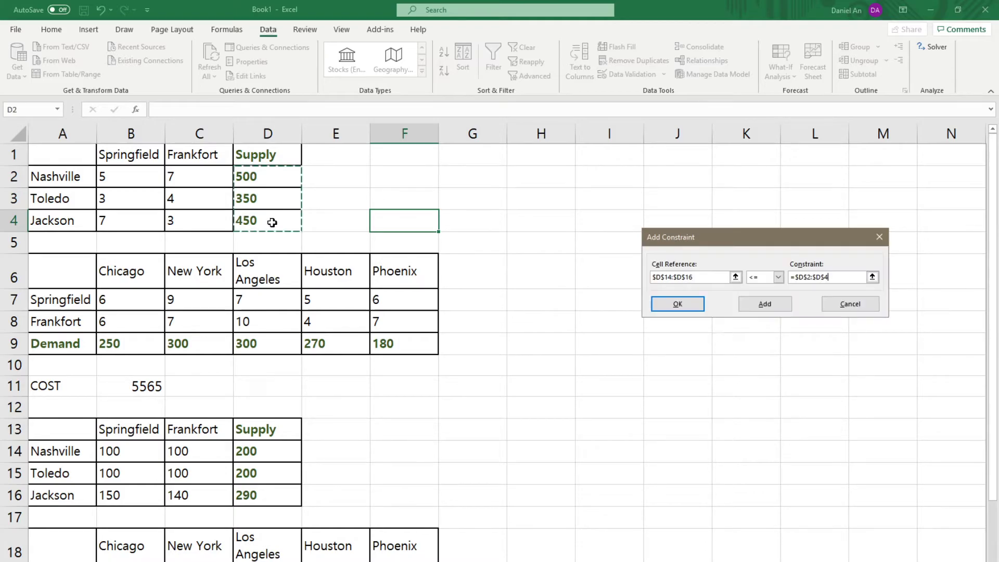
pyautogui.click(758, 303)
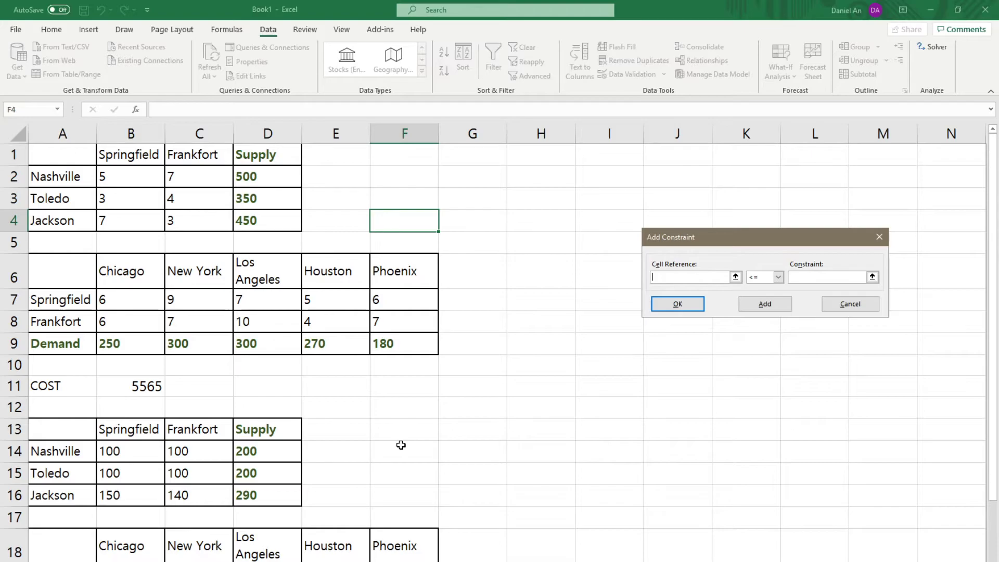
pyautogui.scroll(-1, 401, 444)
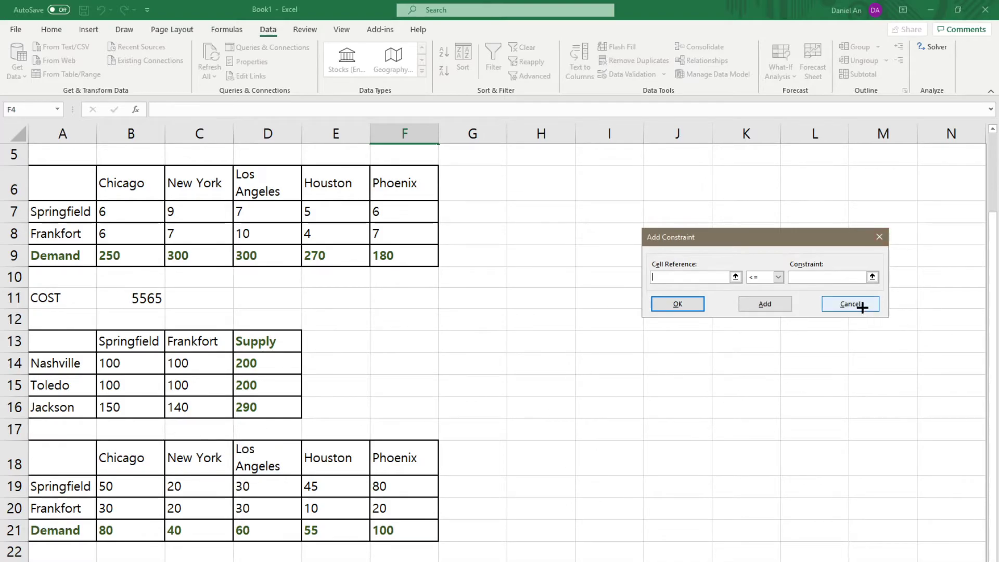
pyautogui.click(846, 304)
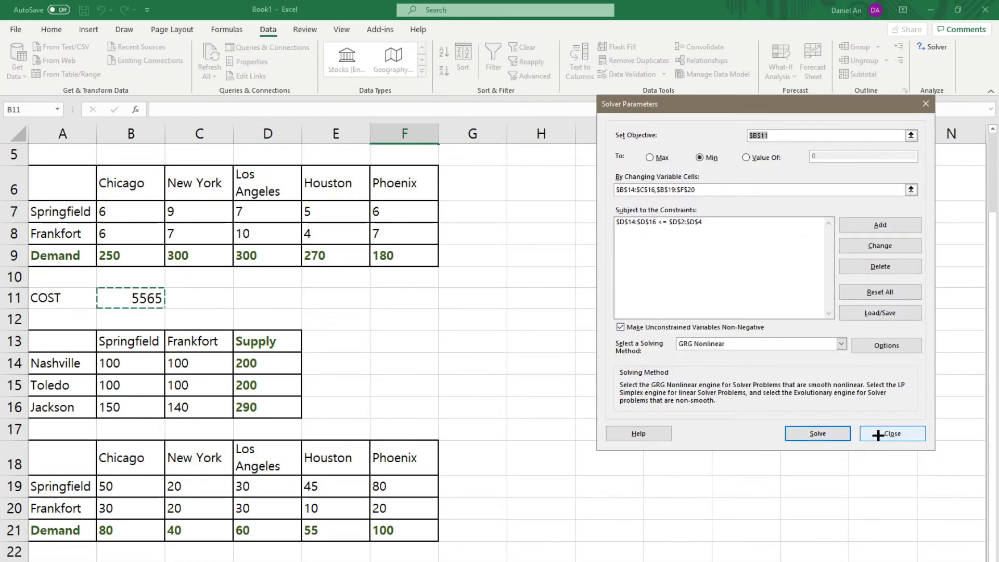
# - Close Solver and insert a blank row 17 below the first shipment table
pyautogui.click(891, 434)
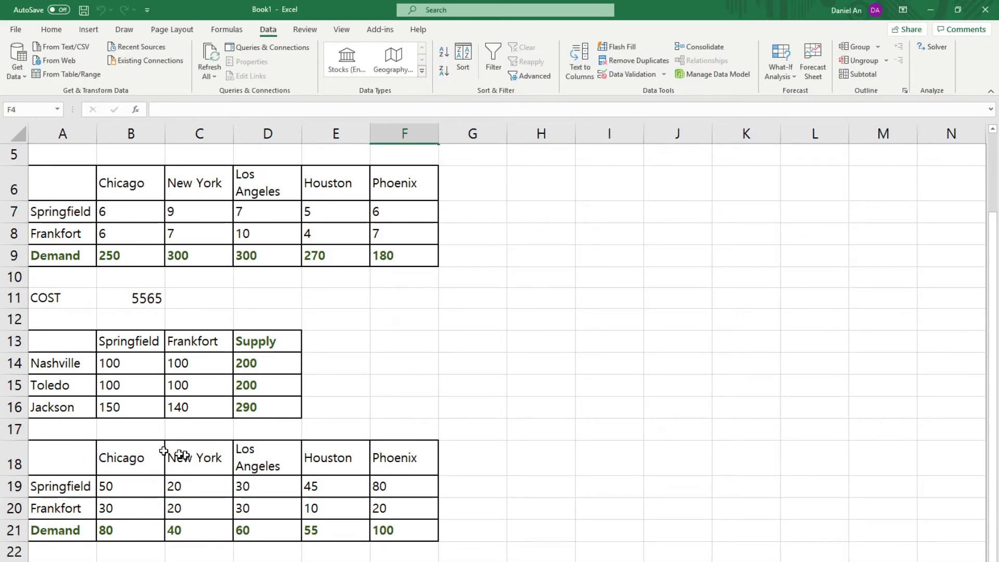
pyautogui.click(13, 428)
pyautogui.rightClick(14, 427)
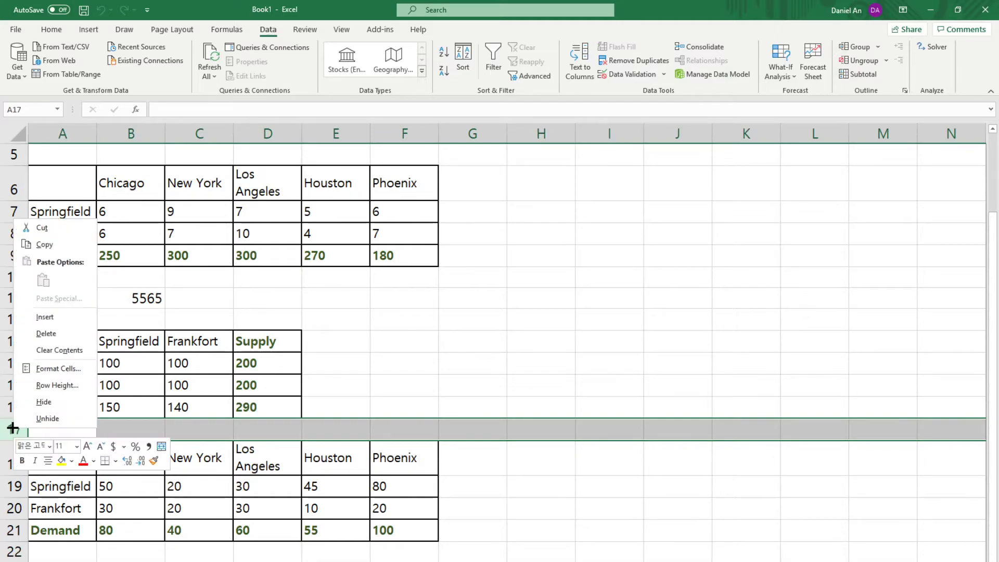
pyautogui.click(35, 319)
pyautogui.click(76, 425)
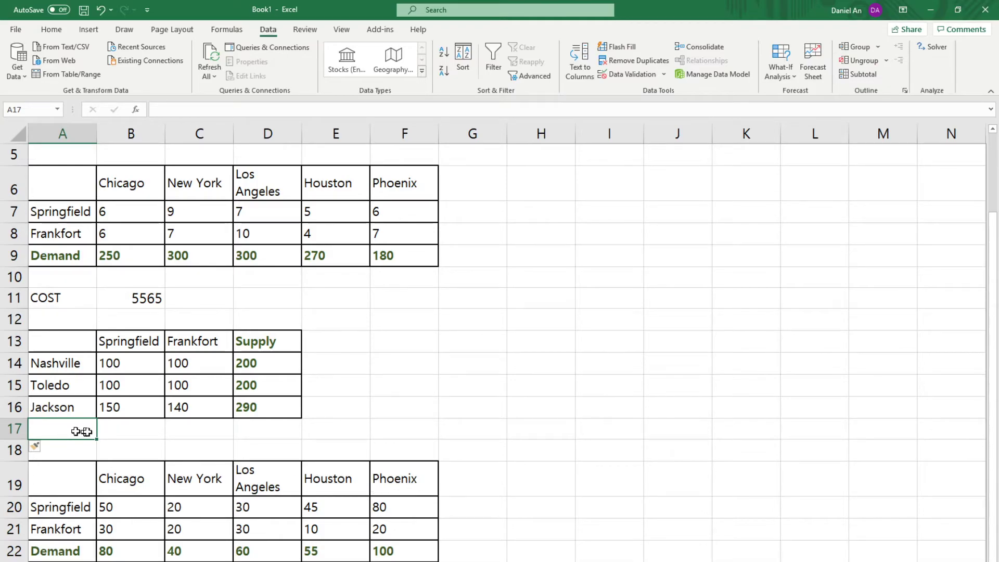
# - AutoSum the Springfield shipments into B17, giving 350
pyautogui.click(117, 427)
pyautogui.moveTo(123, 365); pyautogui.dragTo(134, 421)
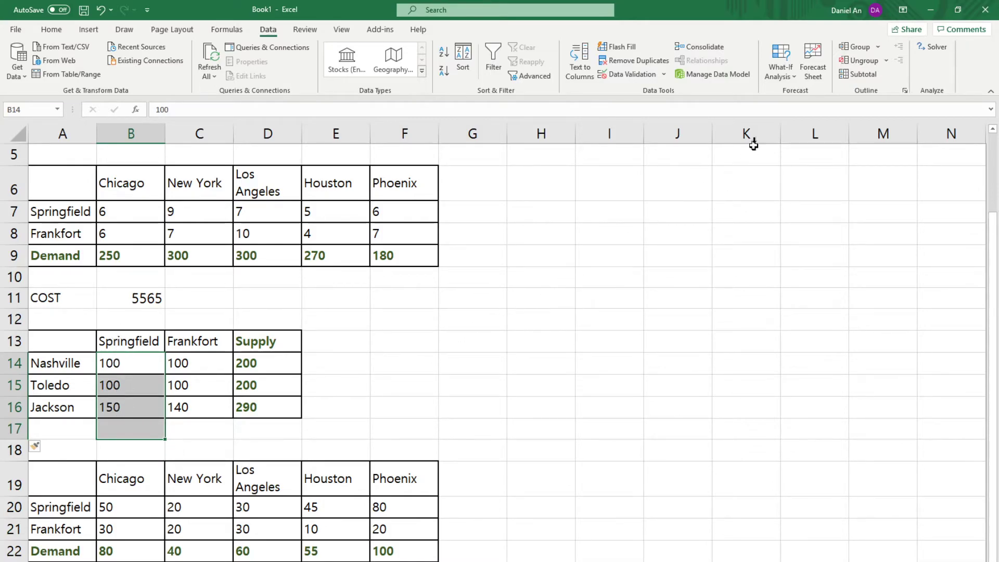
pyautogui.click(55, 30)
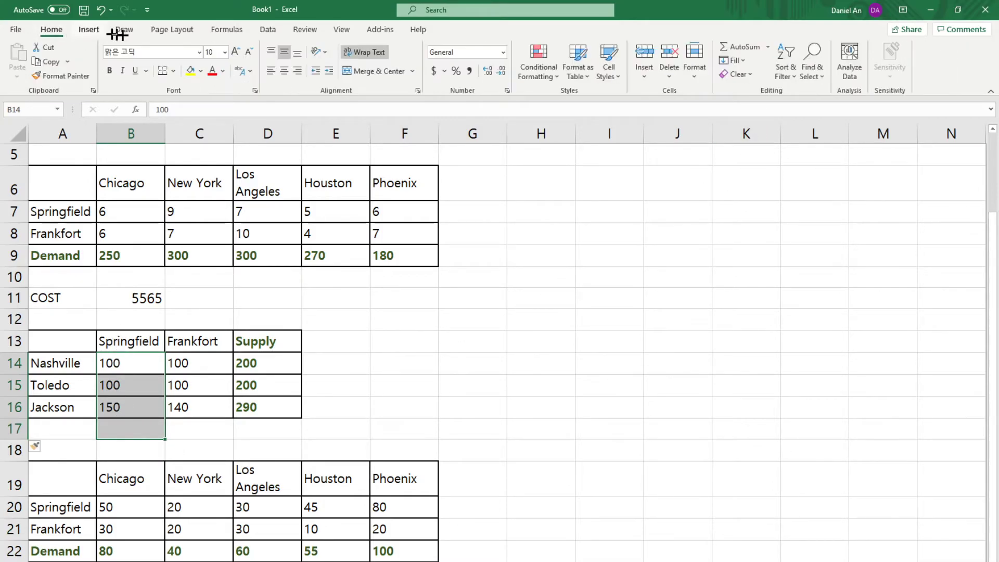
pyautogui.click(732, 48)
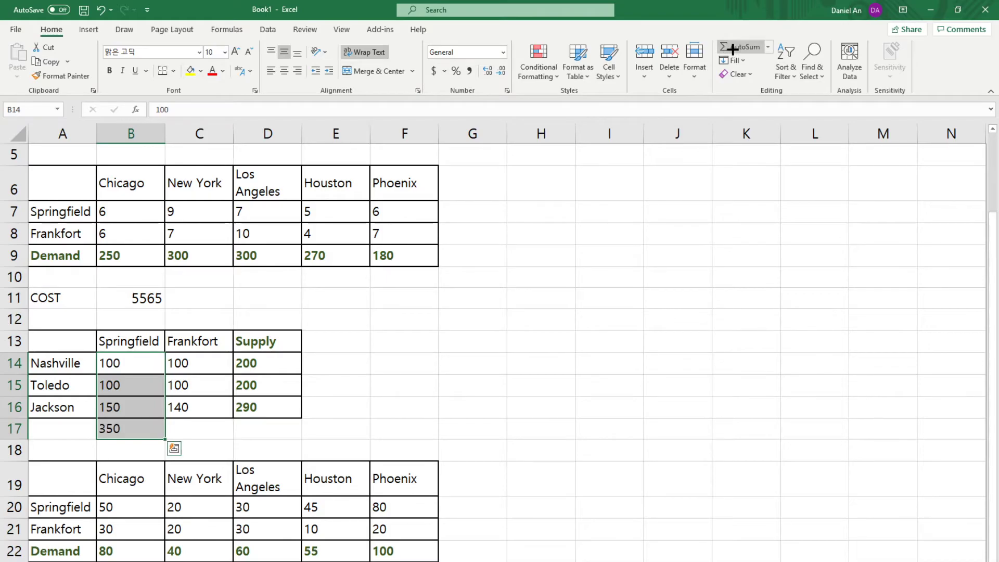
pyautogui.click(116, 432)
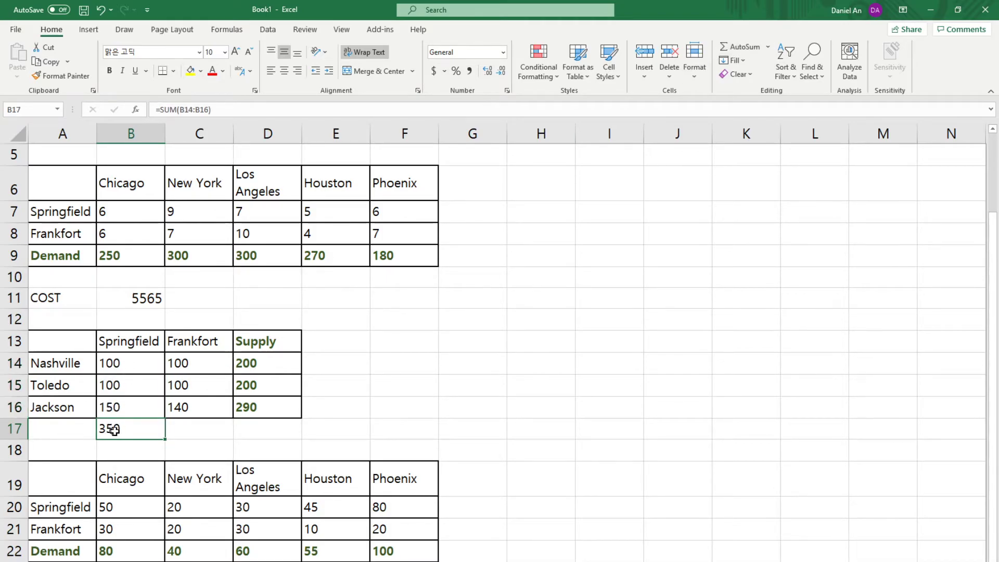
# - Fill the total across to C17, giving Frankfort 340
pyautogui.click(192, 434)
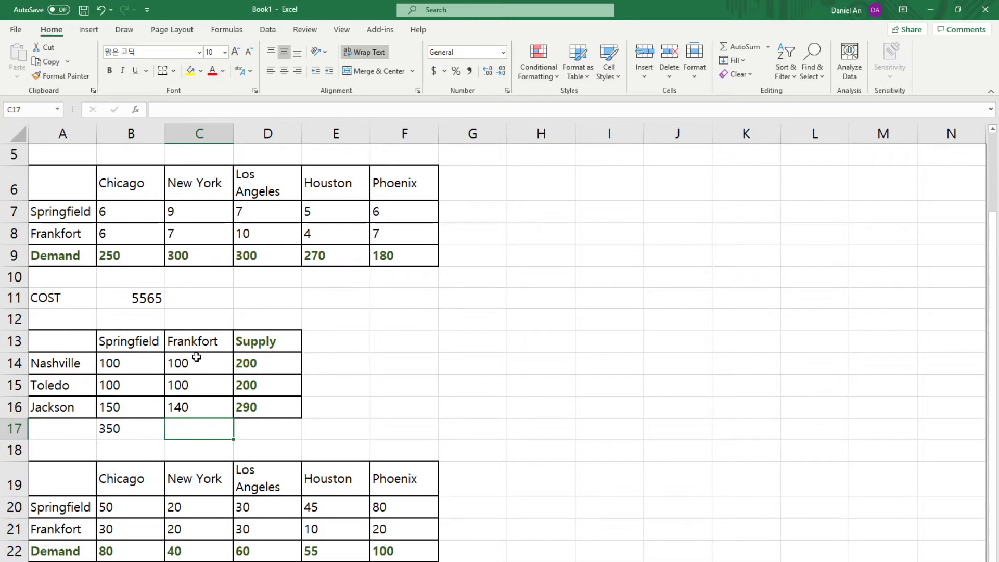
pyautogui.click(139, 423)
pyautogui.moveTo(162, 440); pyautogui.dragTo(206, 433)
pyautogui.click(199, 428)
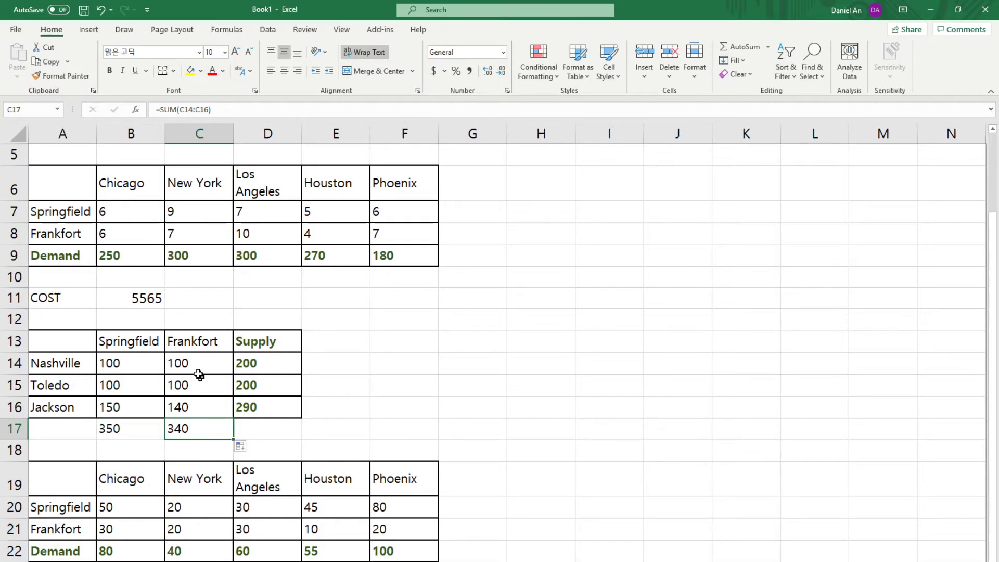
pyautogui.scroll(-1, 541, 387)
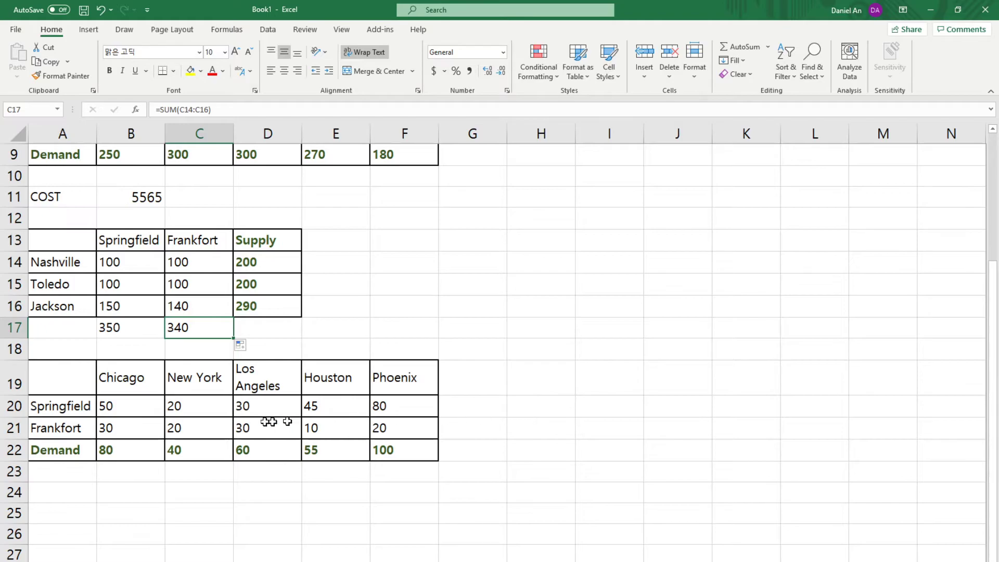
pyautogui.moveTo(106, 407); pyautogui.dragTo(446, 408)
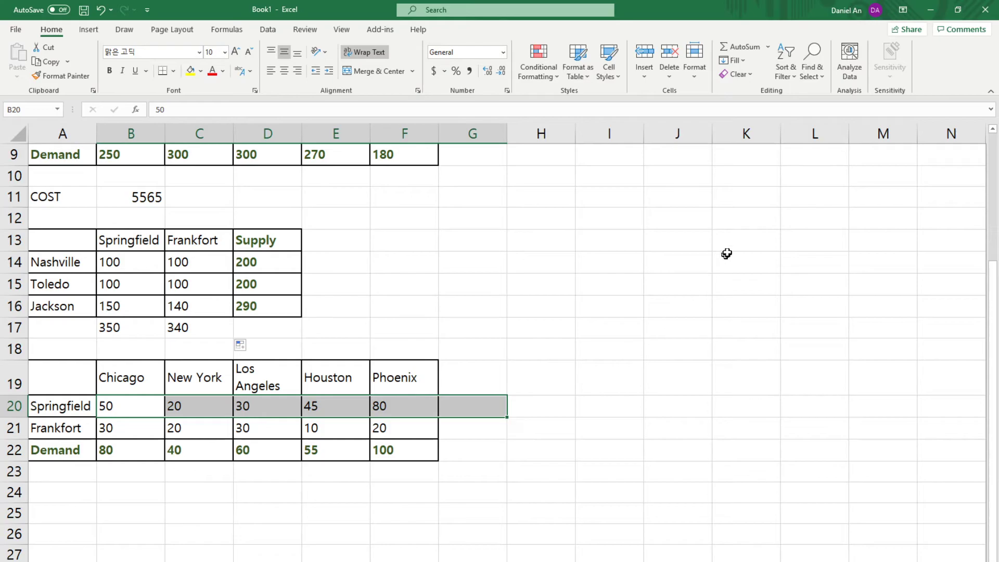
pyautogui.click(738, 47)
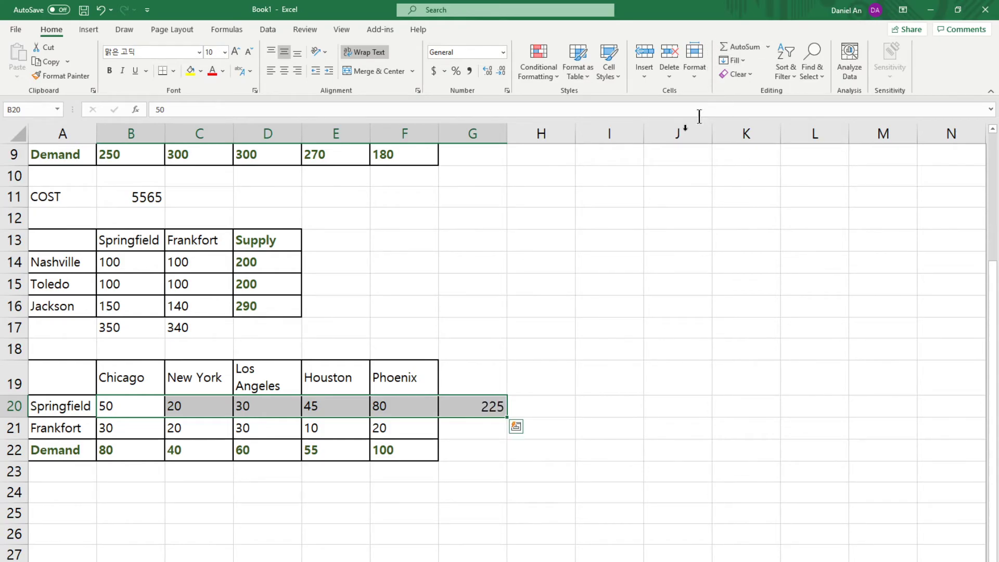
pyautogui.click(477, 406)
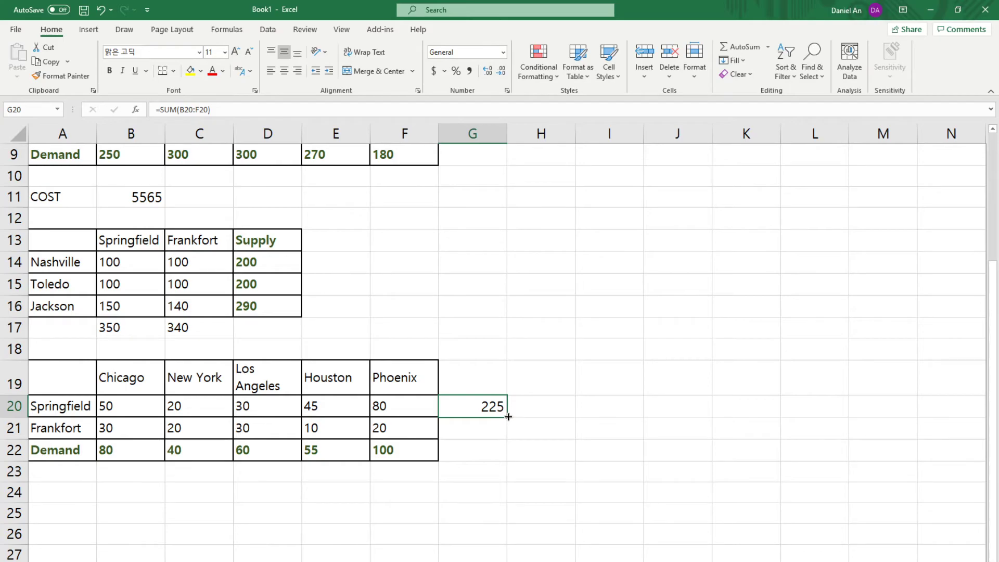
pyautogui.moveTo(507, 417); pyautogui.dragTo(510, 436)
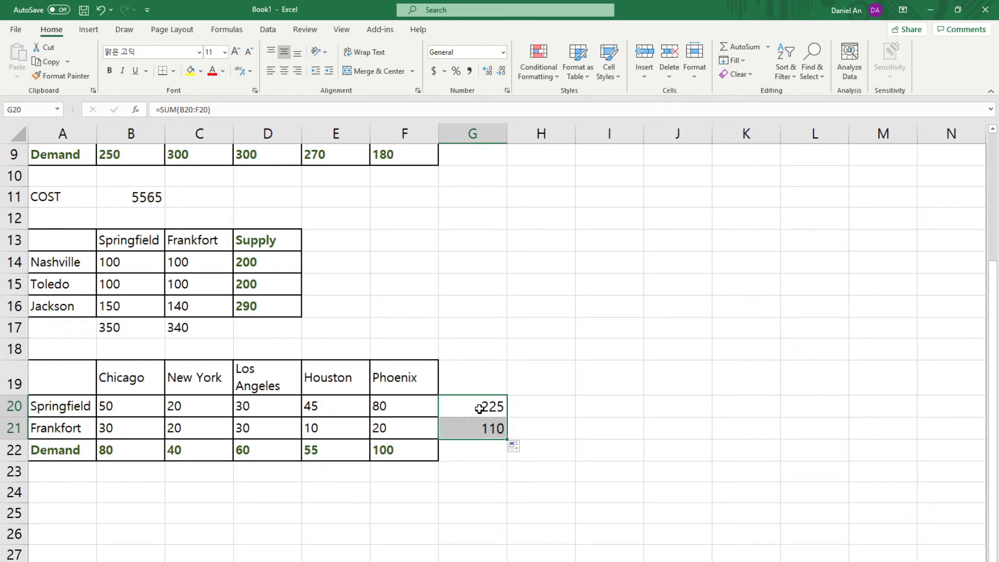
pyautogui.click(479, 428)
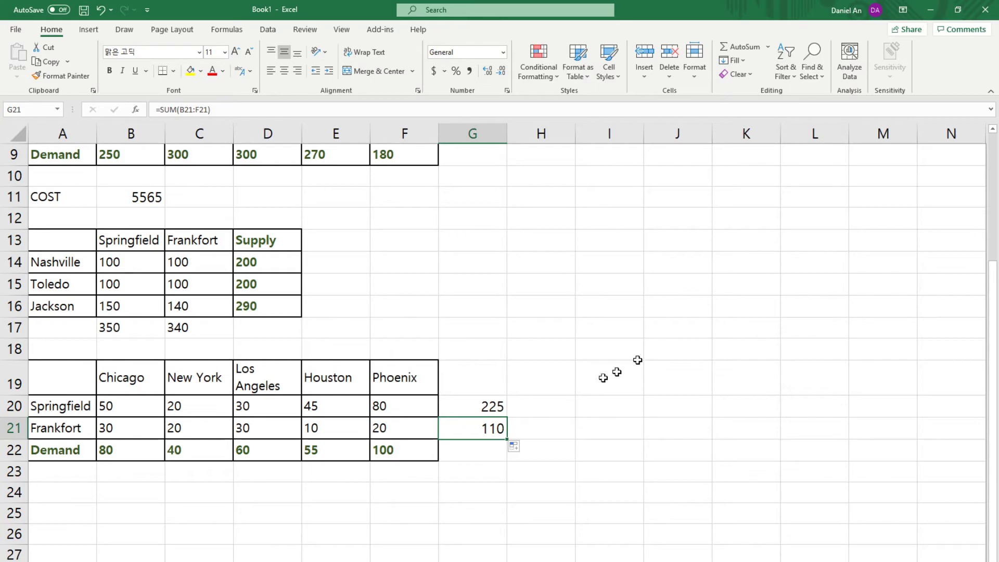
pyautogui.click(473, 403)
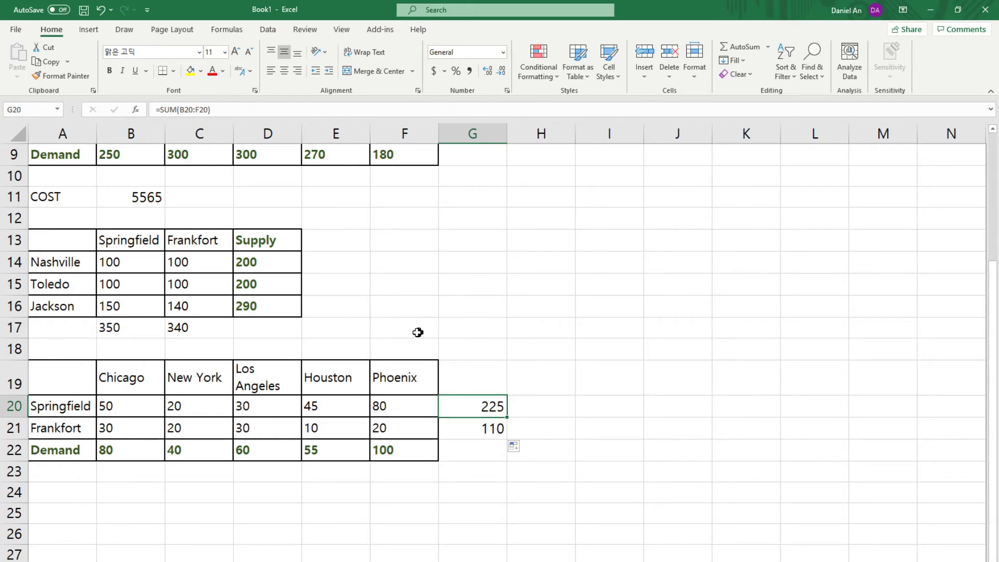
pyautogui.click(117, 328)
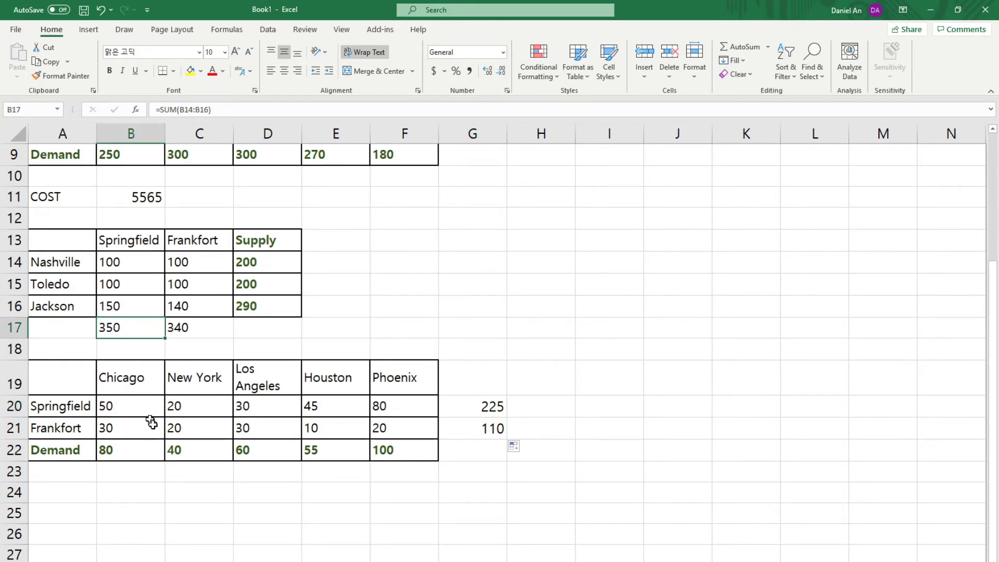
pyautogui.click(469, 409)
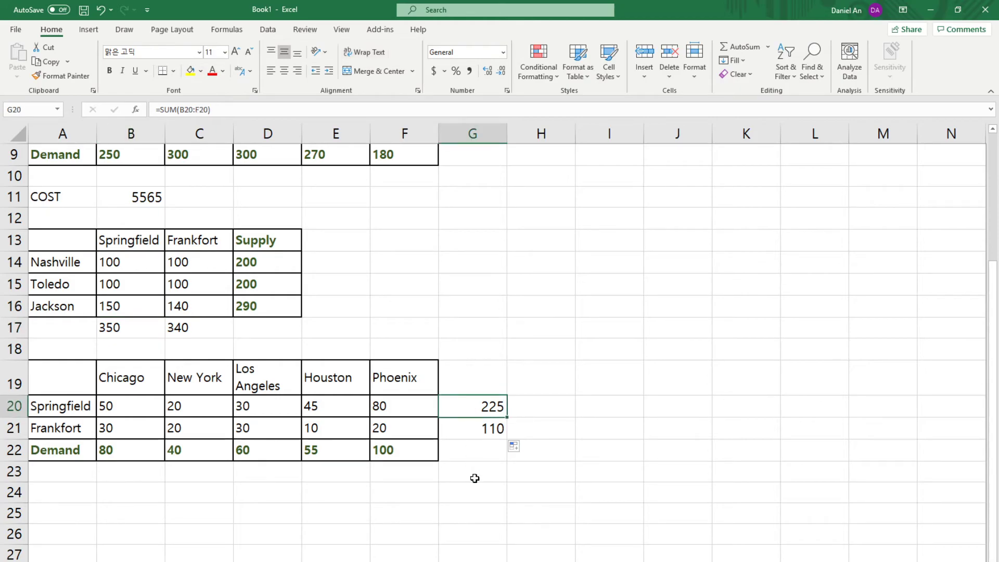
pyautogui.click(177, 329)
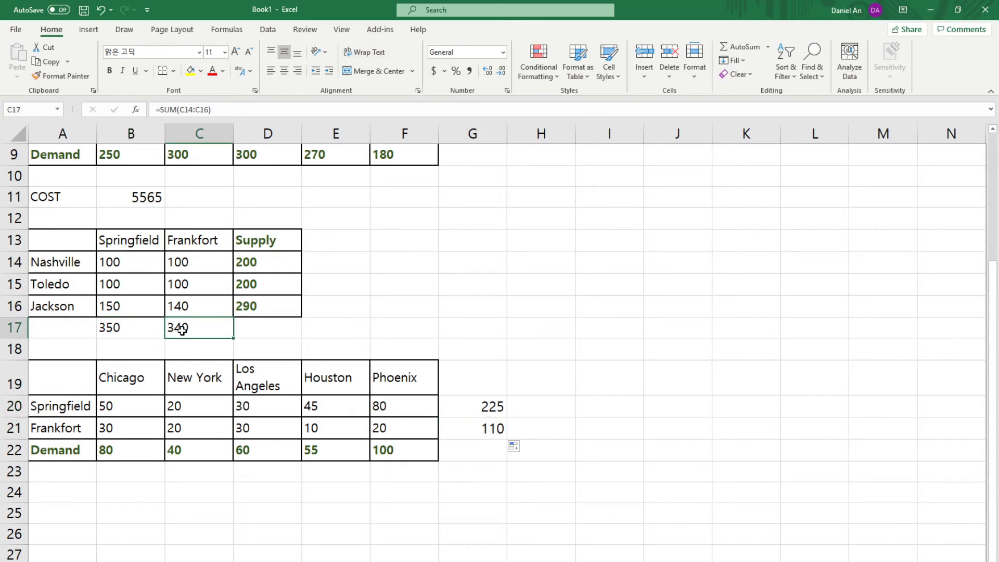
pyautogui.click(483, 434)
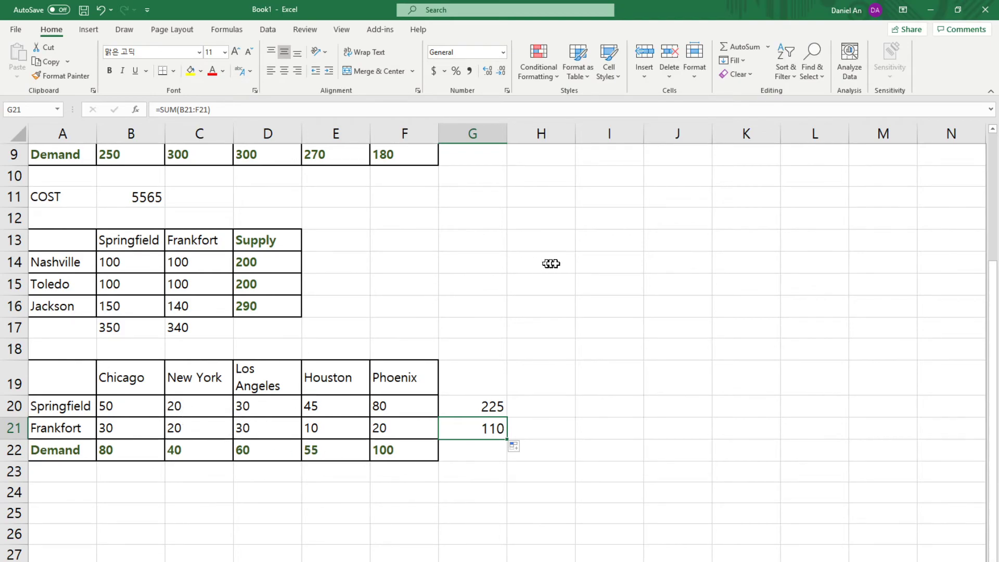
pyautogui.click(379, 271)
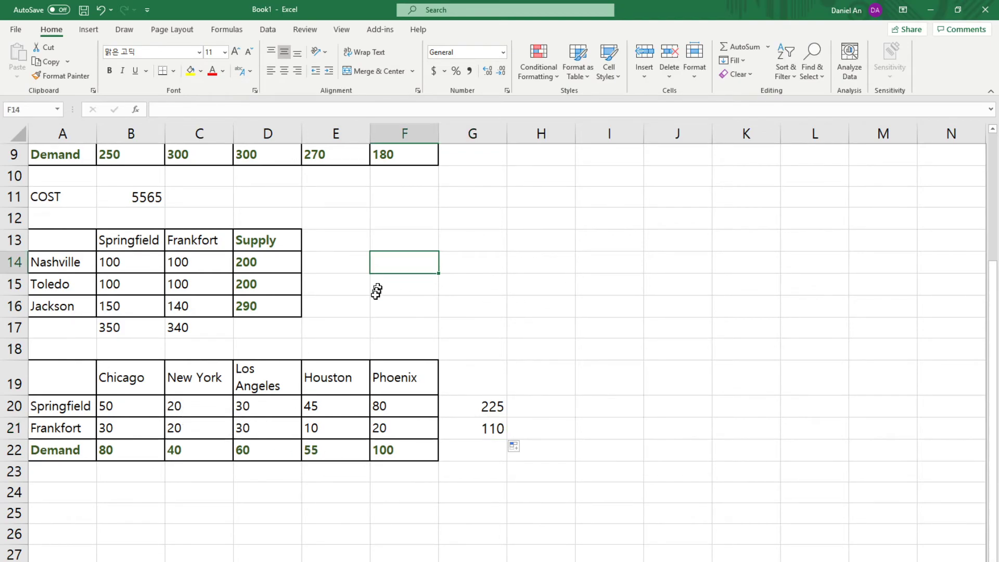
pyautogui.click(313, 334)
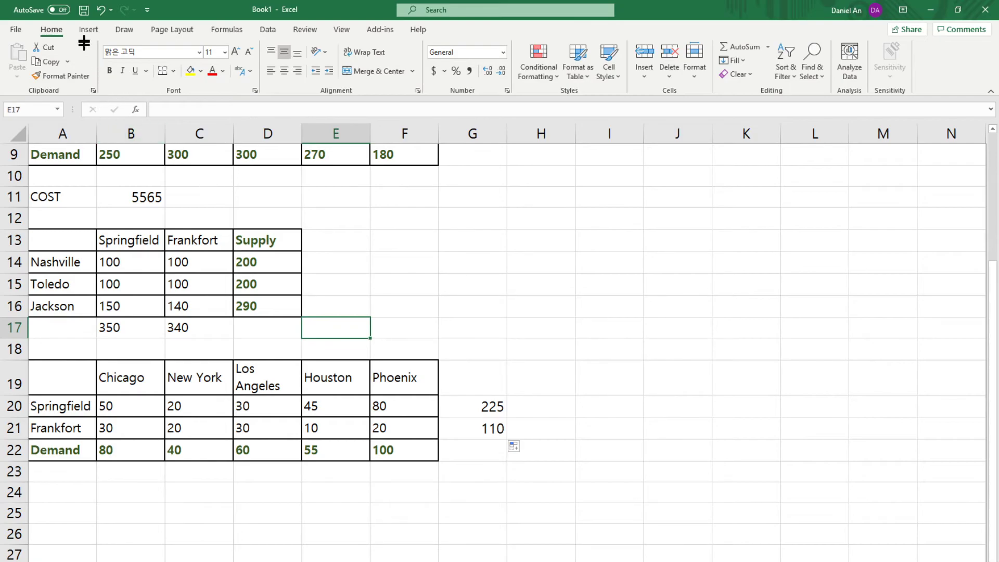
# - Add the Solver constraint $B$17:$C$17 = $G$20:$G$21 balancing warehouse inflow and outflow
pyautogui.click(268, 30)
pyautogui.click(932, 46)
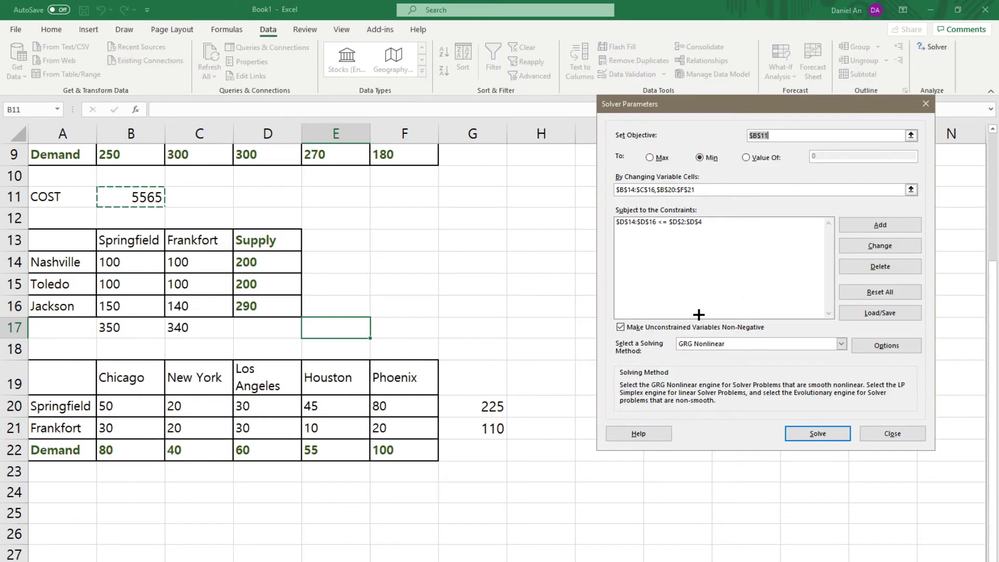
pyautogui.click(879, 226)
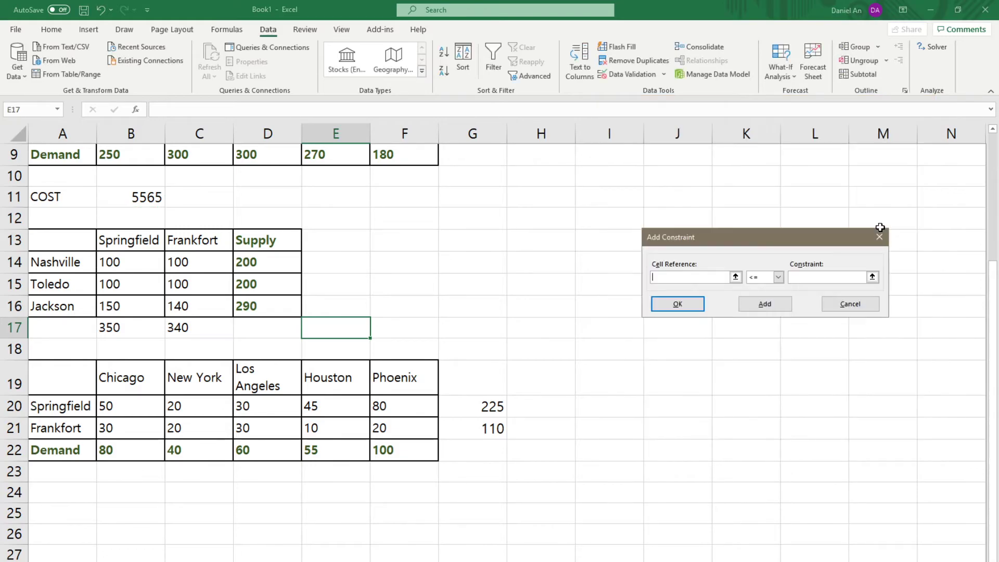
pyautogui.click(117, 328)
pyautogui.moveTo(118, 328); pyautogui.dragTo(201, 330)
pyautogui.click(778, 278)
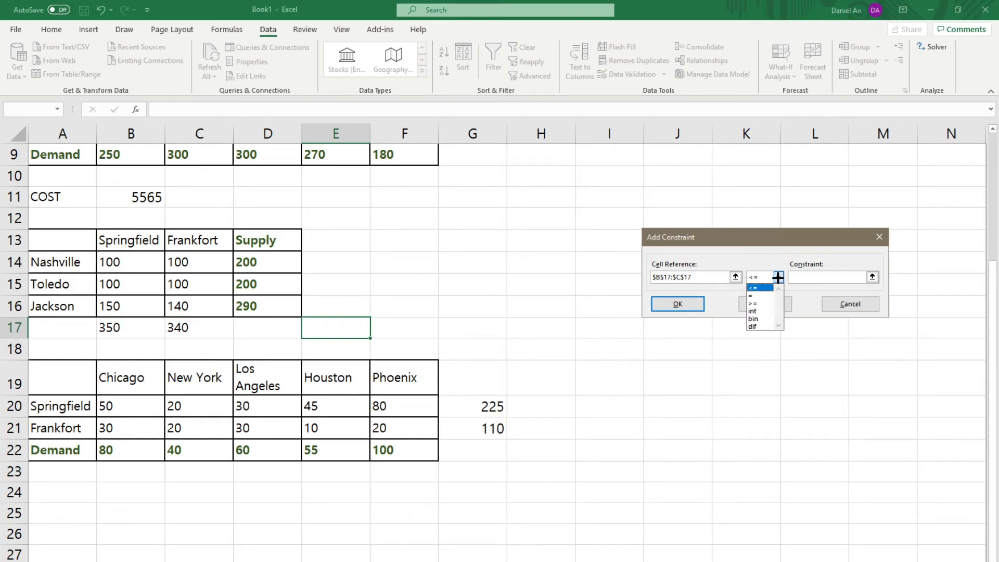
pyautogui.click(753, 295)
pyautogui.moveTo(477, 408); pyautogui.dragTo(483, 420)
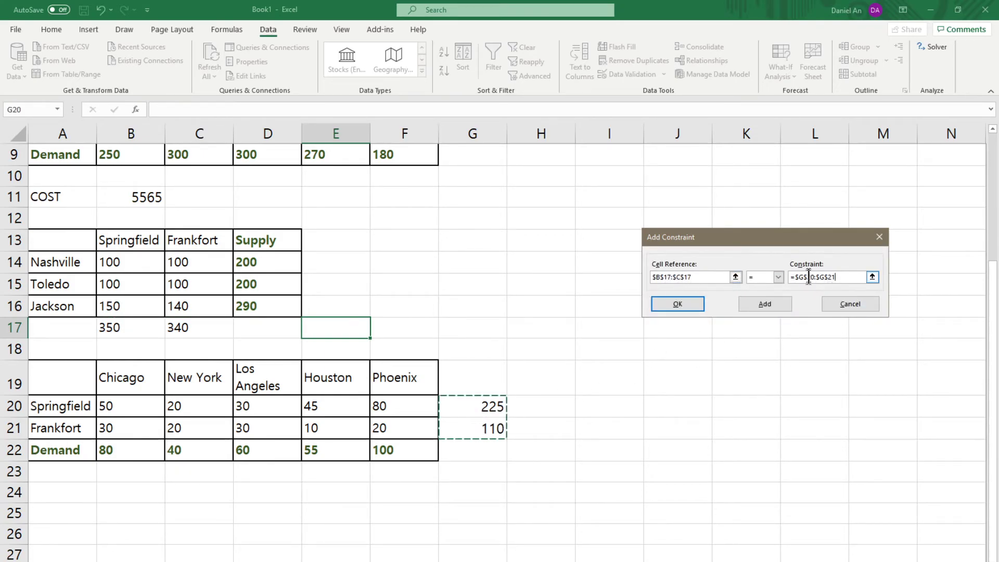
# - Add and confirm the demand constraint $B$22:$F$22 = $B$9:$F$9
pyautogui.click(769, 303)
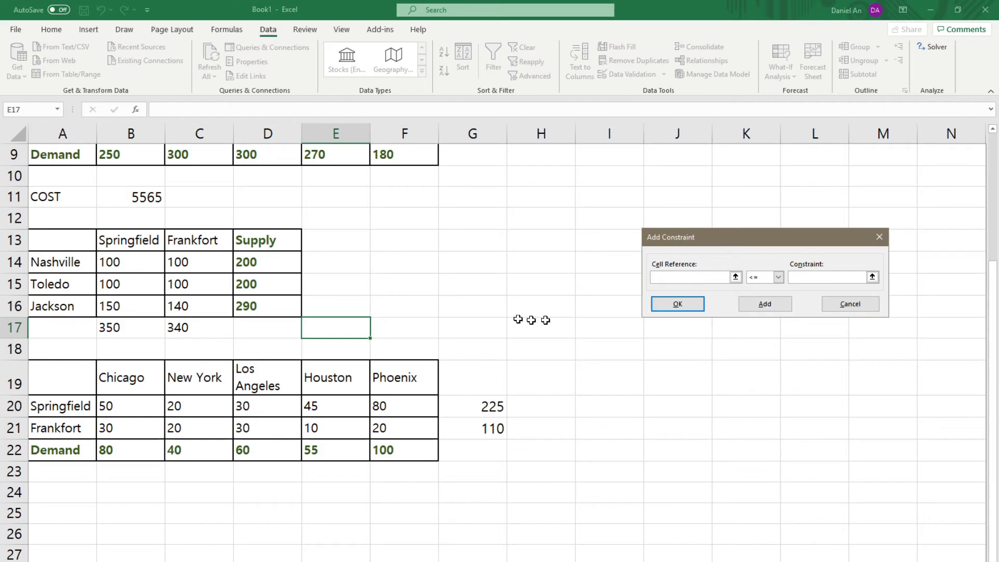
pyautogui.scroll(3, 386, 282)
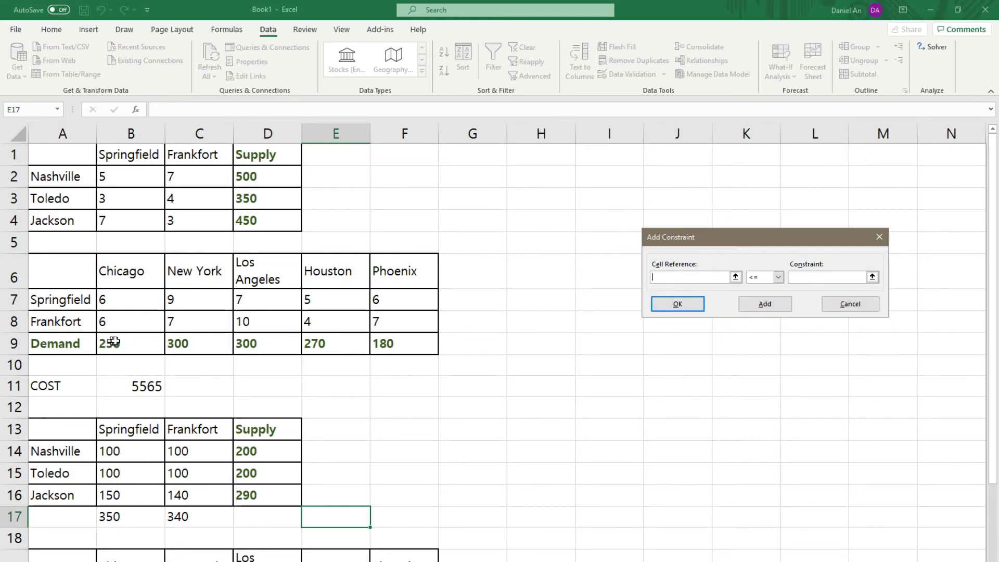
pyautogui.scroll(-3, 180, 341)
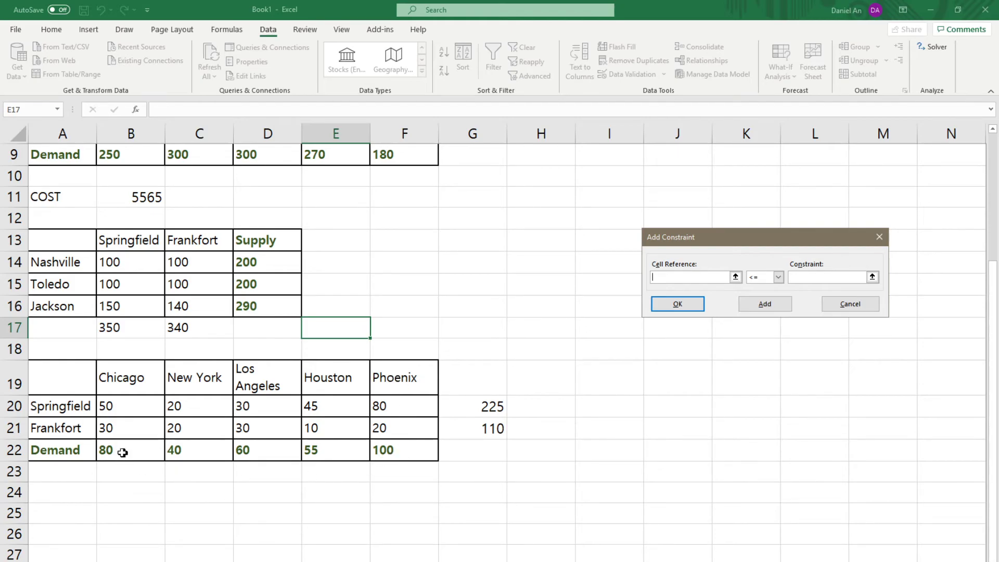
pyautogui.moveTo(121, 456); pyautogui.dragTo(424, 456)
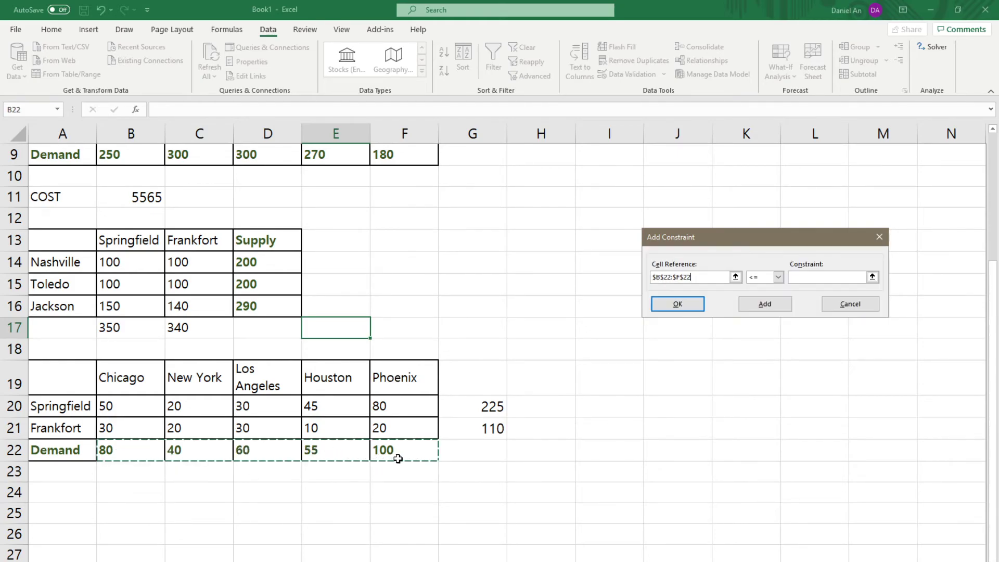
pyautogui.click(778, 277)
pyautogui.click(764, 289)
pyautogui.click(818, 278)
pyautogui.scroll(2, 318, 296)
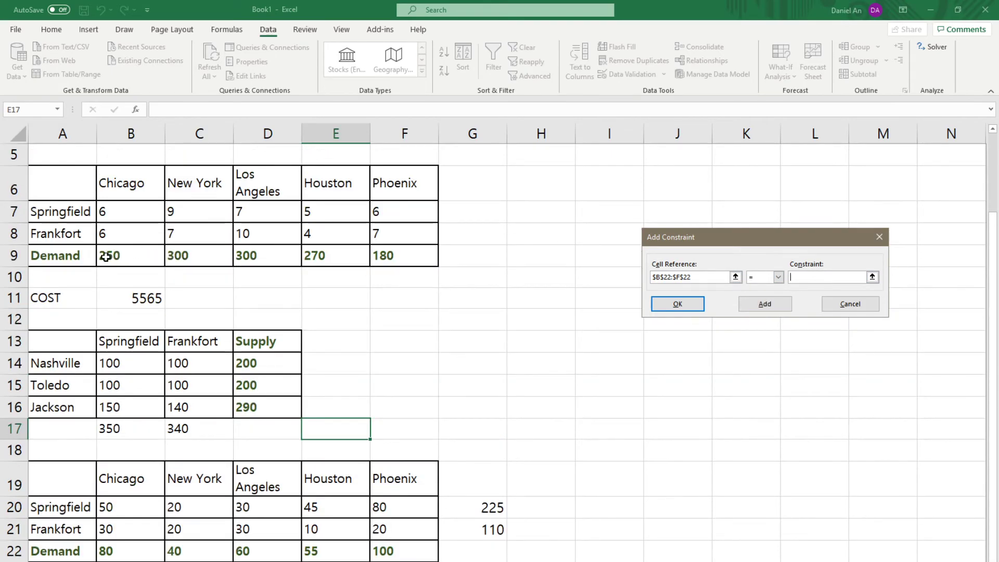
pyautogui.moveTo(109, 259); pyautogui.dragTo(393, 256)
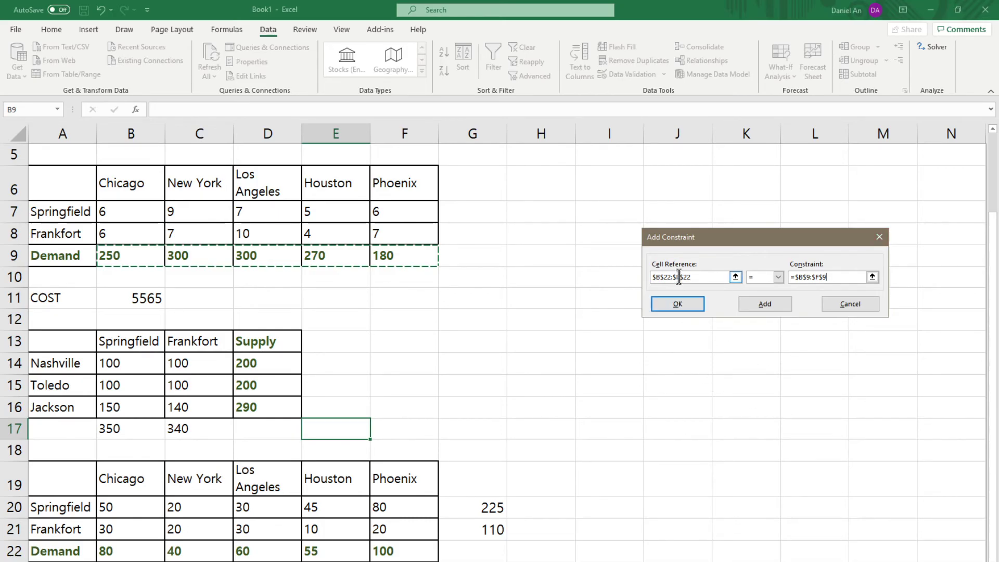
pyautogui.click(677, 303)
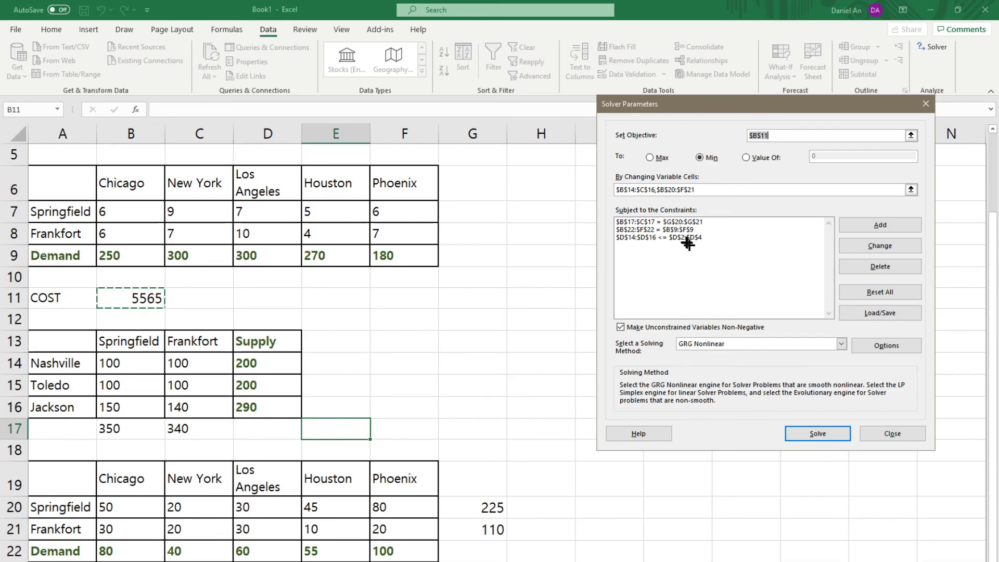
# - Choose the Simplex LP method and solve, bringing the total cost to 12880
pyautogui.click(621, 326)
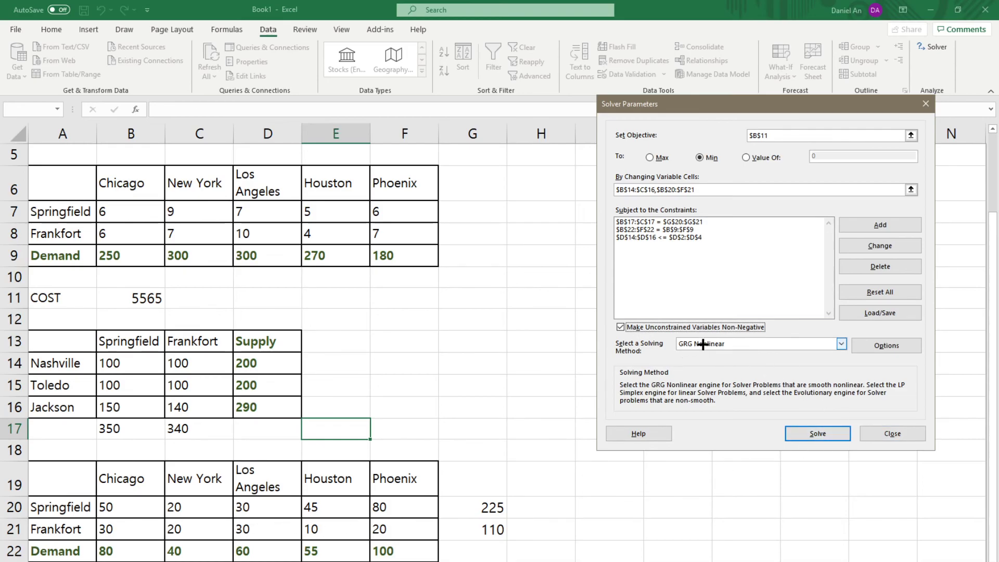
pyautogui.click(703, 345)
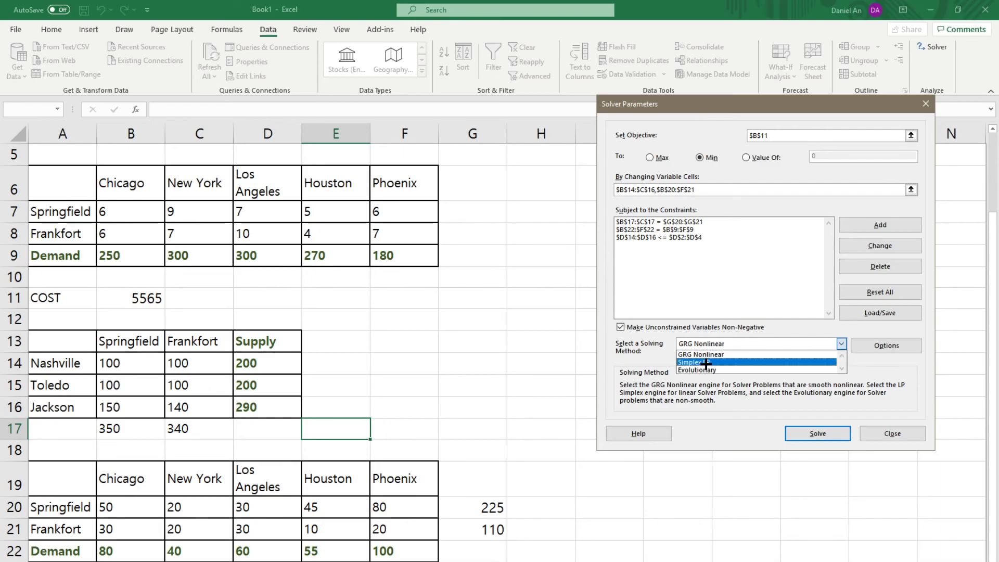
pyautogui.click(706, 362)
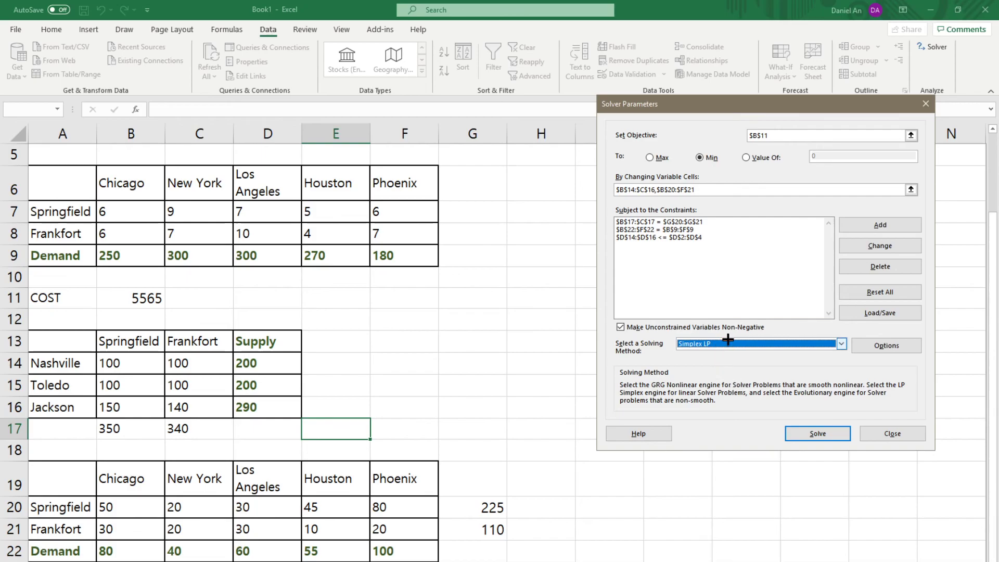
pyautogui.click(814, 435)
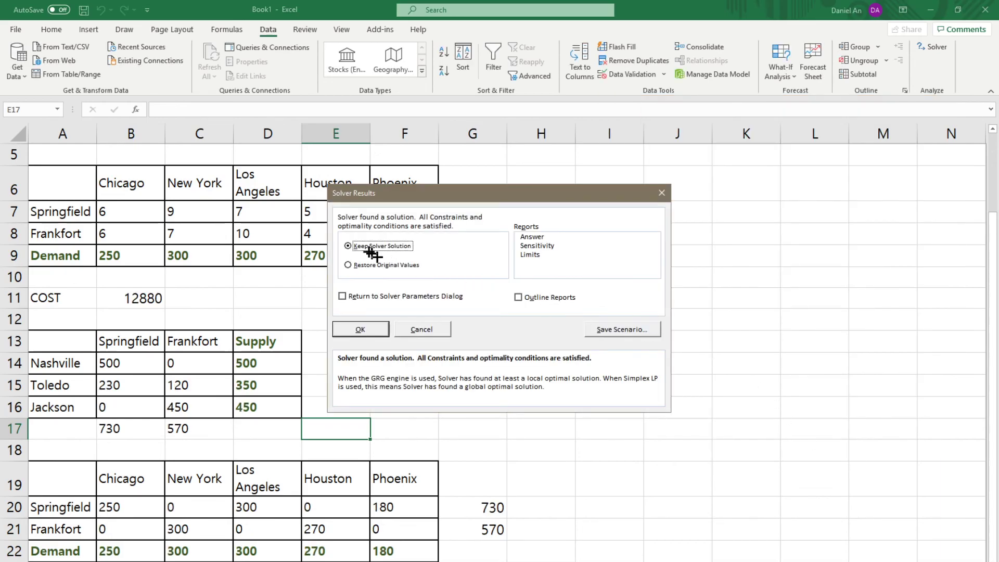
# - Keep the Solver solution and check the new Springfield and Frankfort warehouse inflow totals (730 and 570)
pyautogui.click(367, 331)
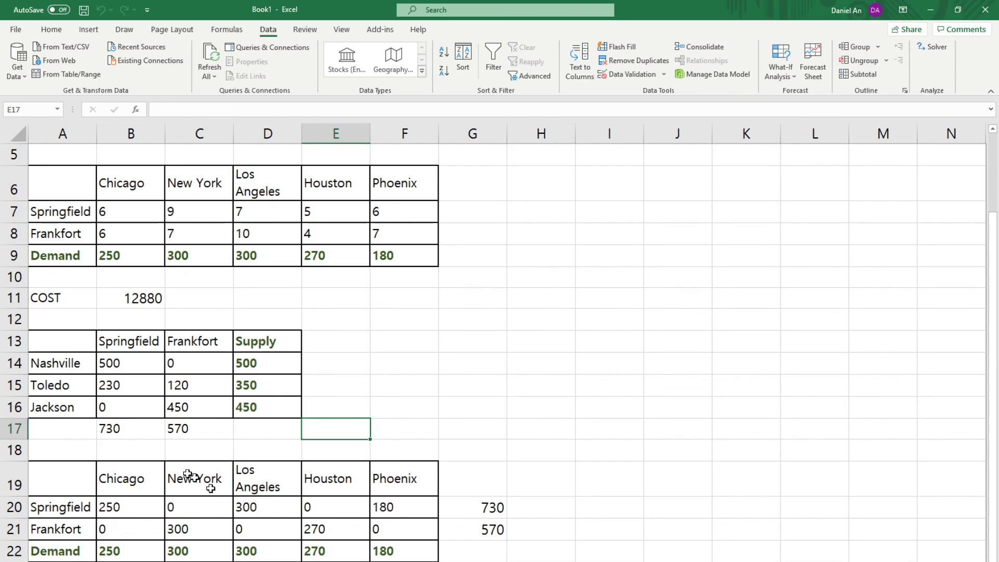
pyautogui.click(111, 431)
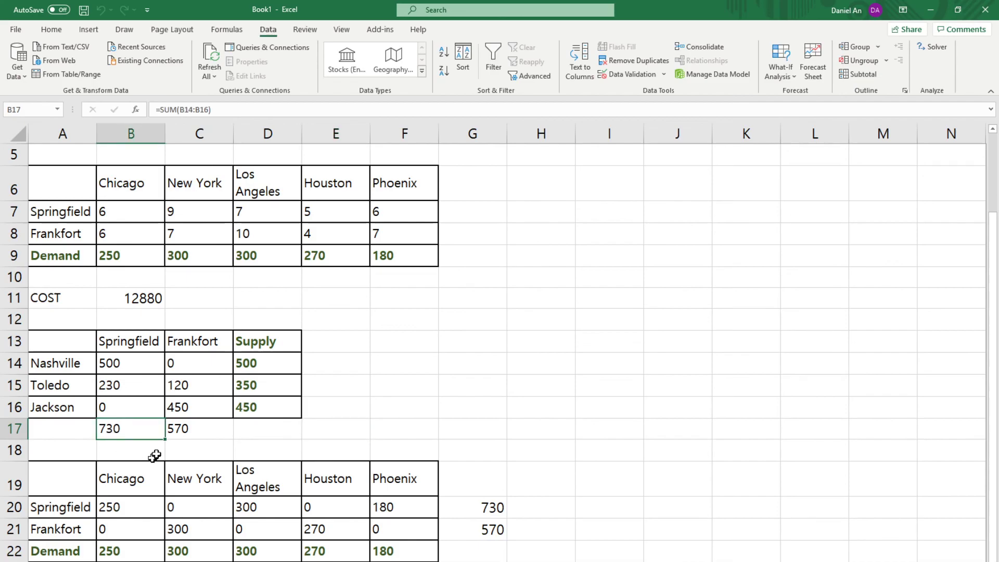
pyautogui.click(186, 429)
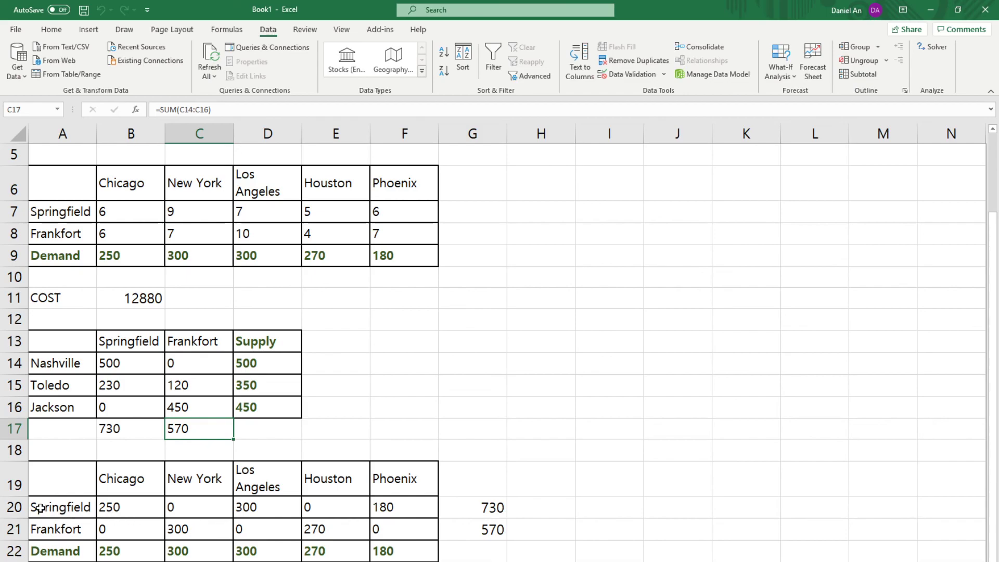
# - Review the optimal shipments from Springfield to Chicago, Los Angeles and Phoenix, and from Frankfort to New York and Houston
pyautogui.click(114, 507)
pyautogui.click(253, 513)
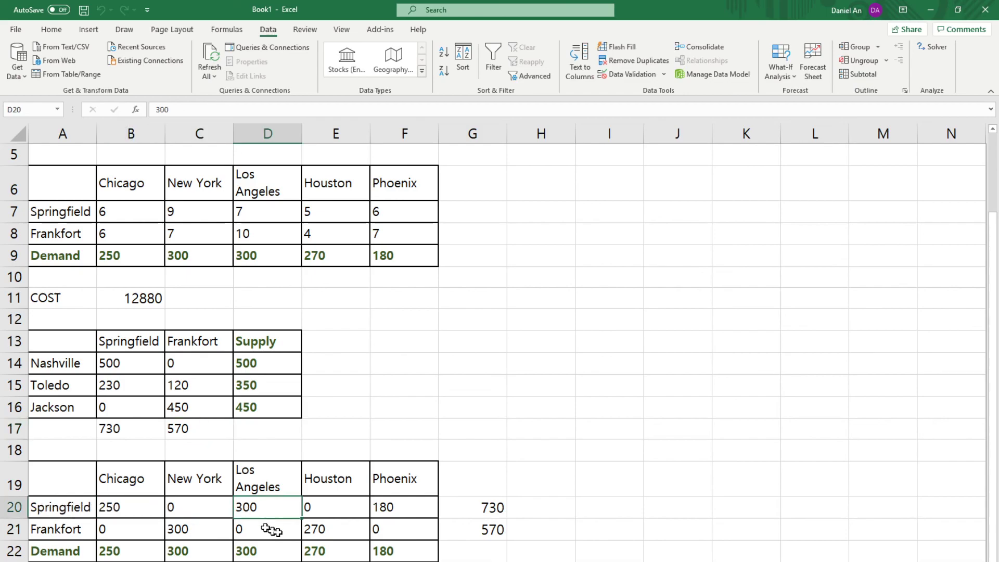
pyautogui.click(407, 511)
pyautogui.click(40, 531)
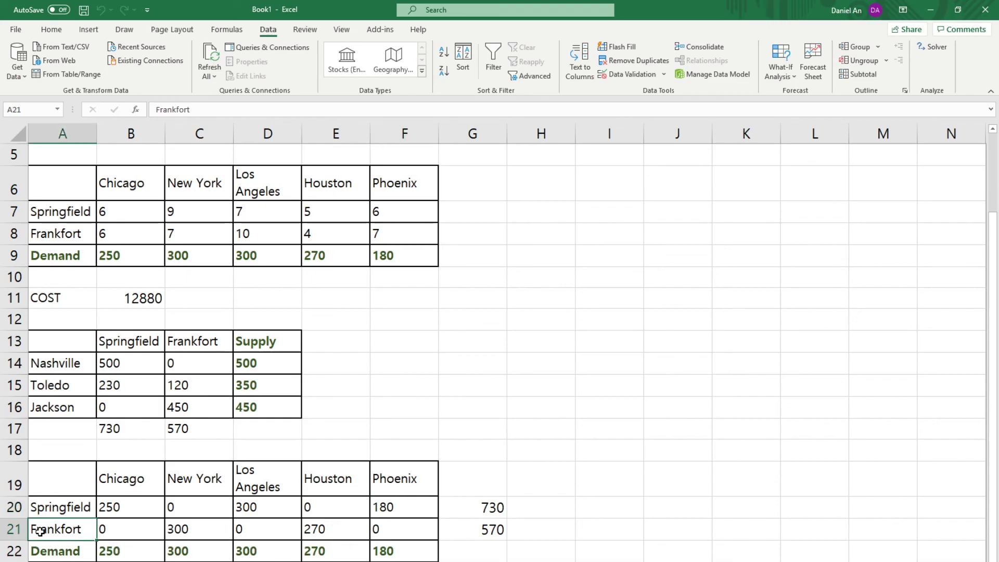
pyautogui.click(189, 532)
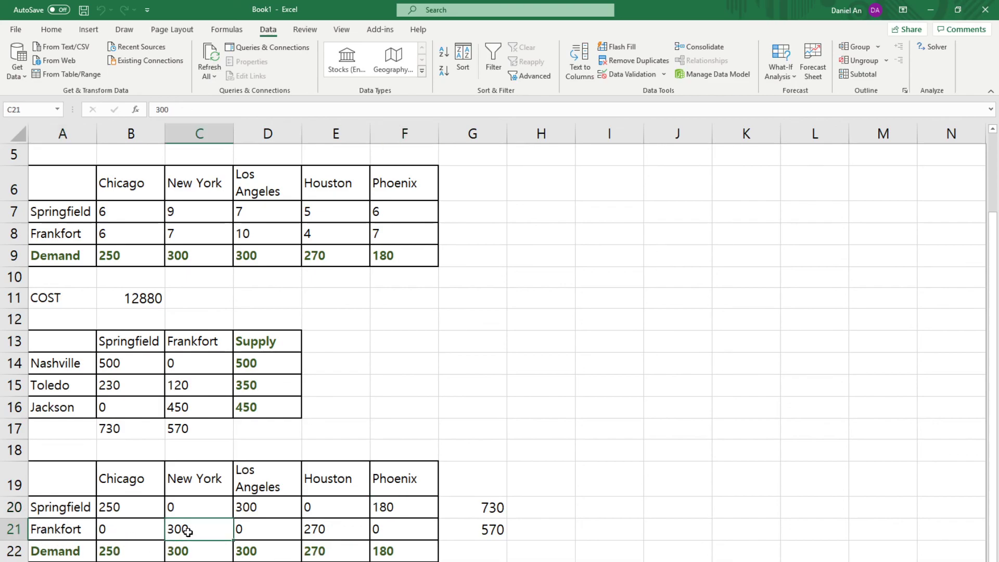
pyautogui.click(322, 531)
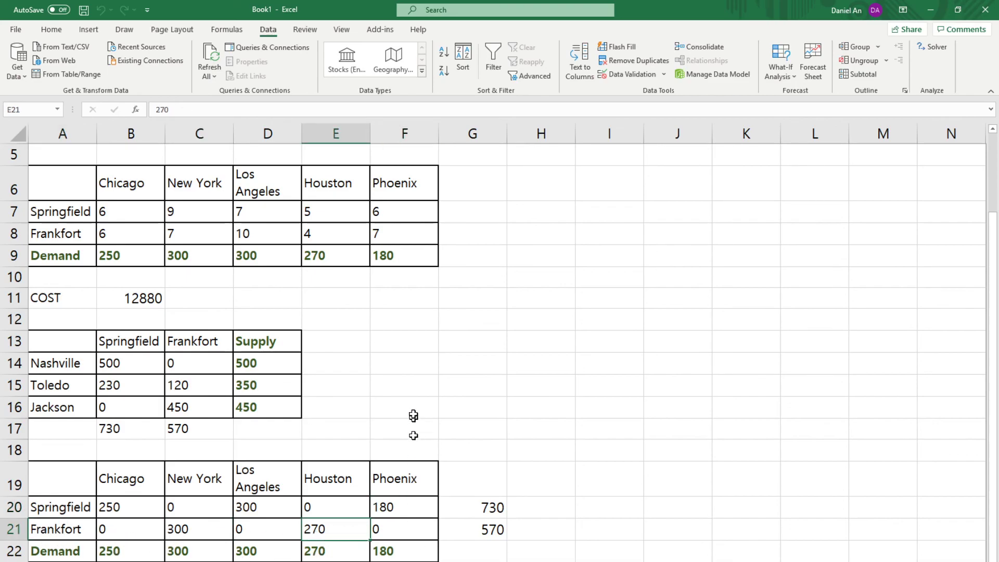